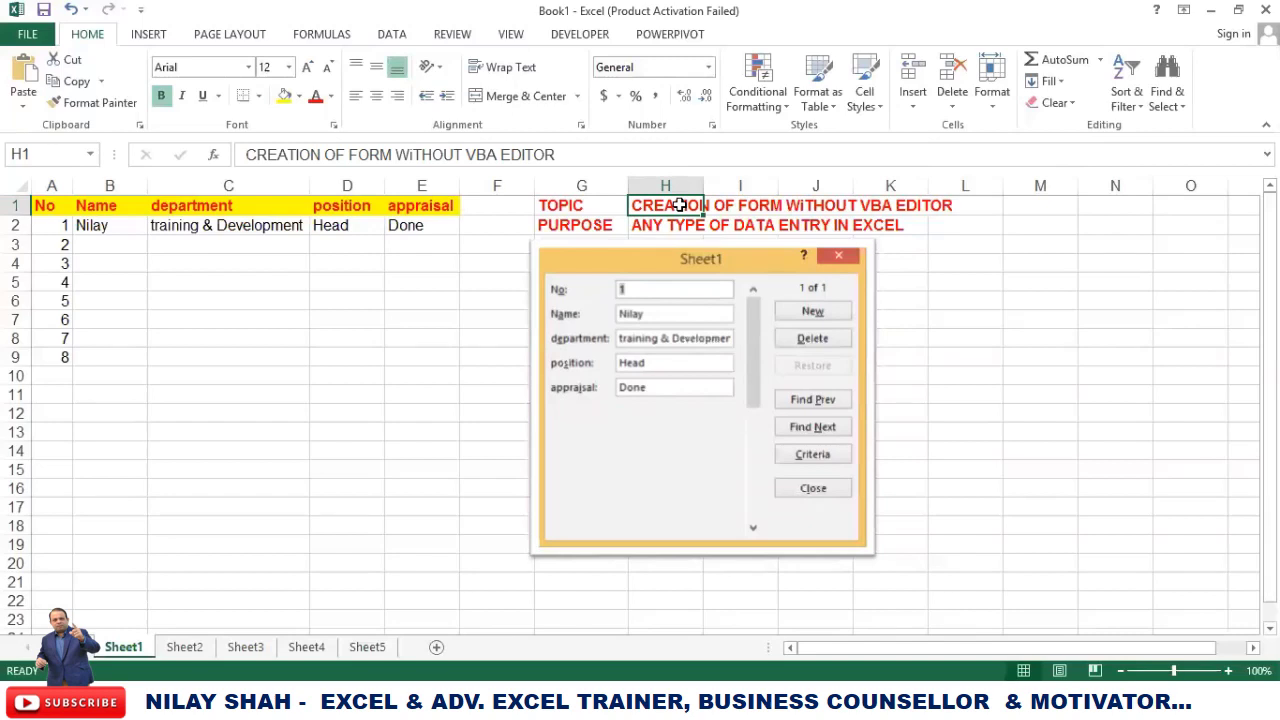
{"action": "left_click", "coordinate": [783, 253]}
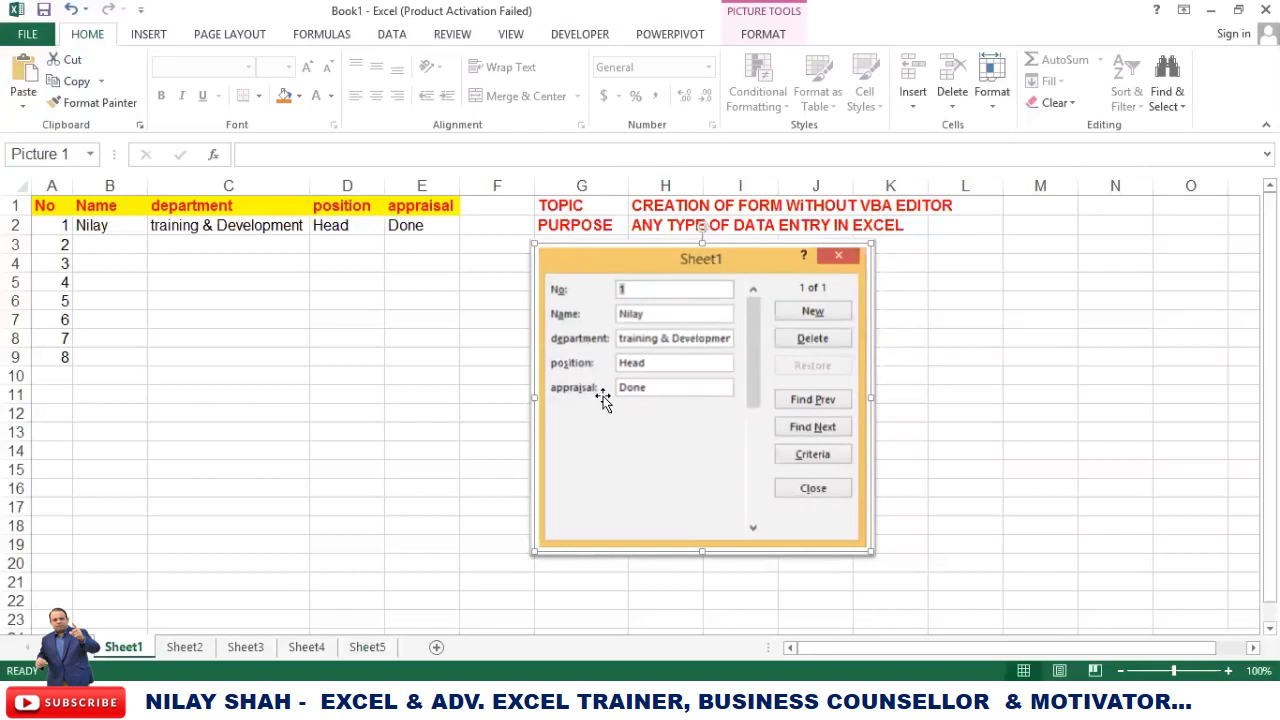
{"action": "left_click", "coordinate": [102, 207]}
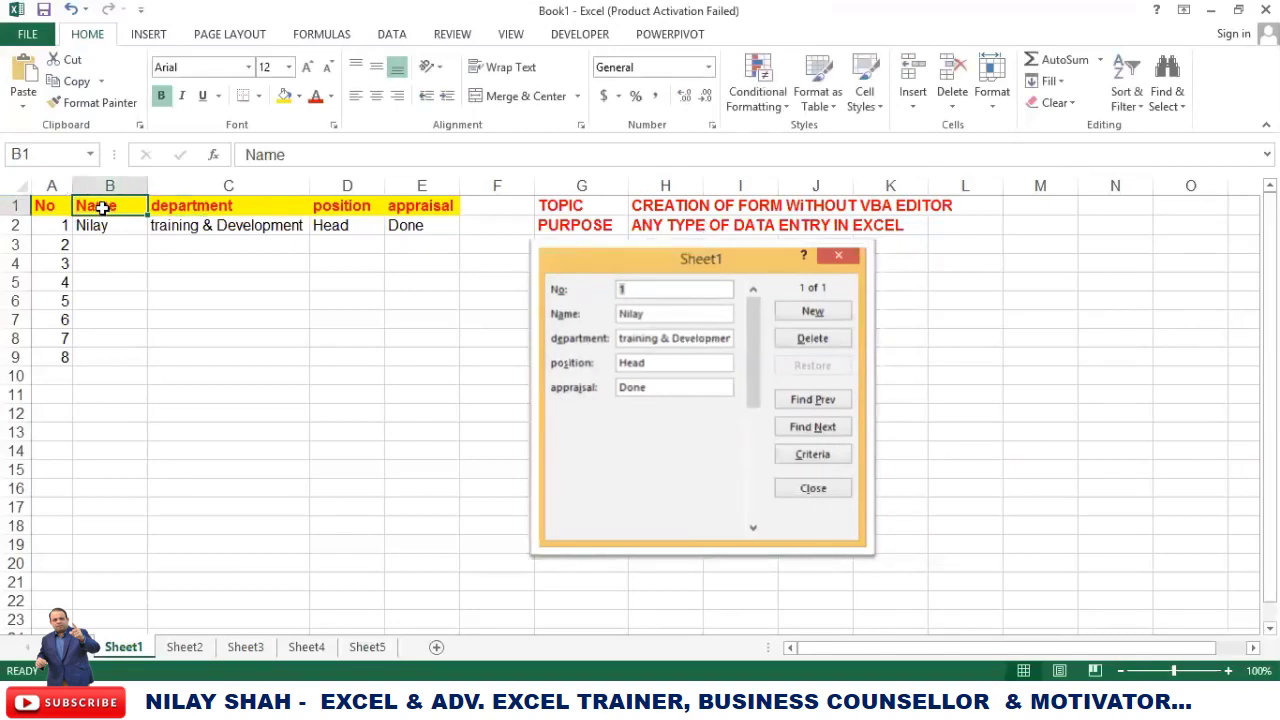
{"action": "key", "text": "Down"}
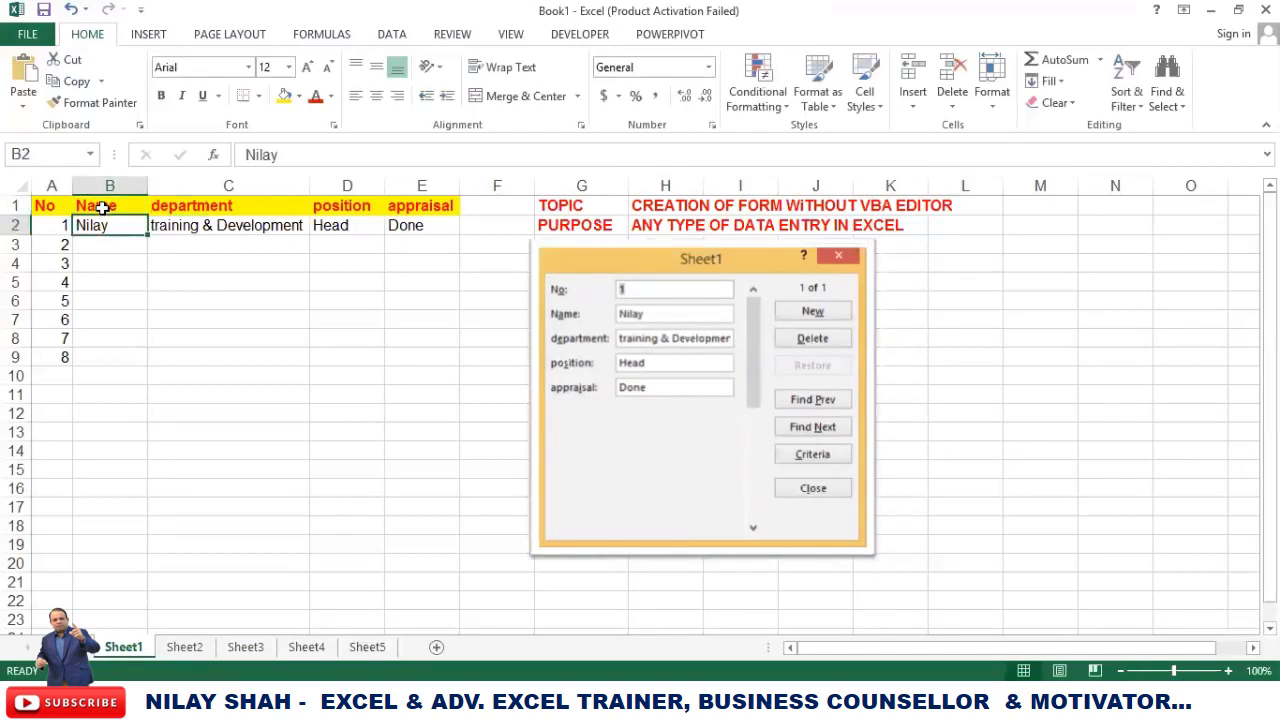
{"action": "key", "text": "Tab"}
{"action": "key", "text": "Tab"}
{"action": "key", "text": "Tab"}
{"action": "key", "text": "Return"}
{"action": "key", "text": "Tab"}
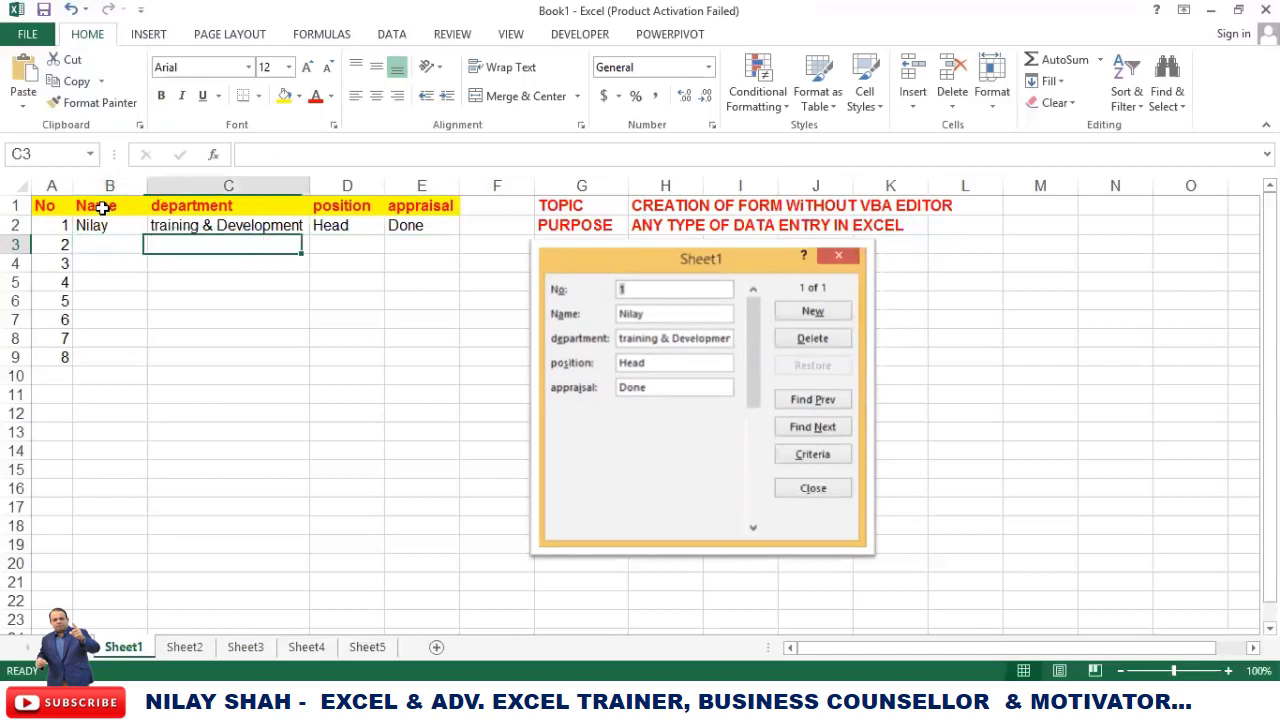
{"action": "key", "text": "Tab"}
{"action": "key", "text": "Tab"}
{"action": "key", "text": "Return"}
{"action": "key", "text": "Tab"}
{"action": "key", "text": "Tab"}
{"action": "key", "text": "Tab"}
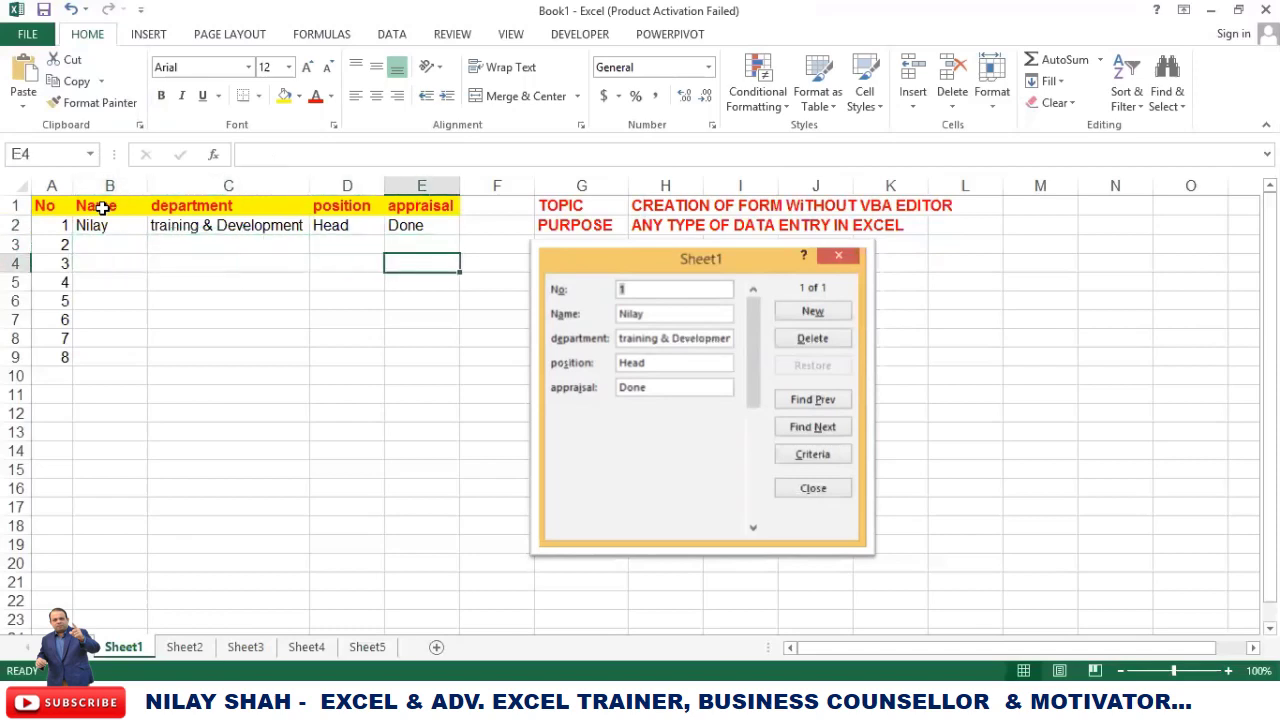
{"action": "key", "text": "Return"}
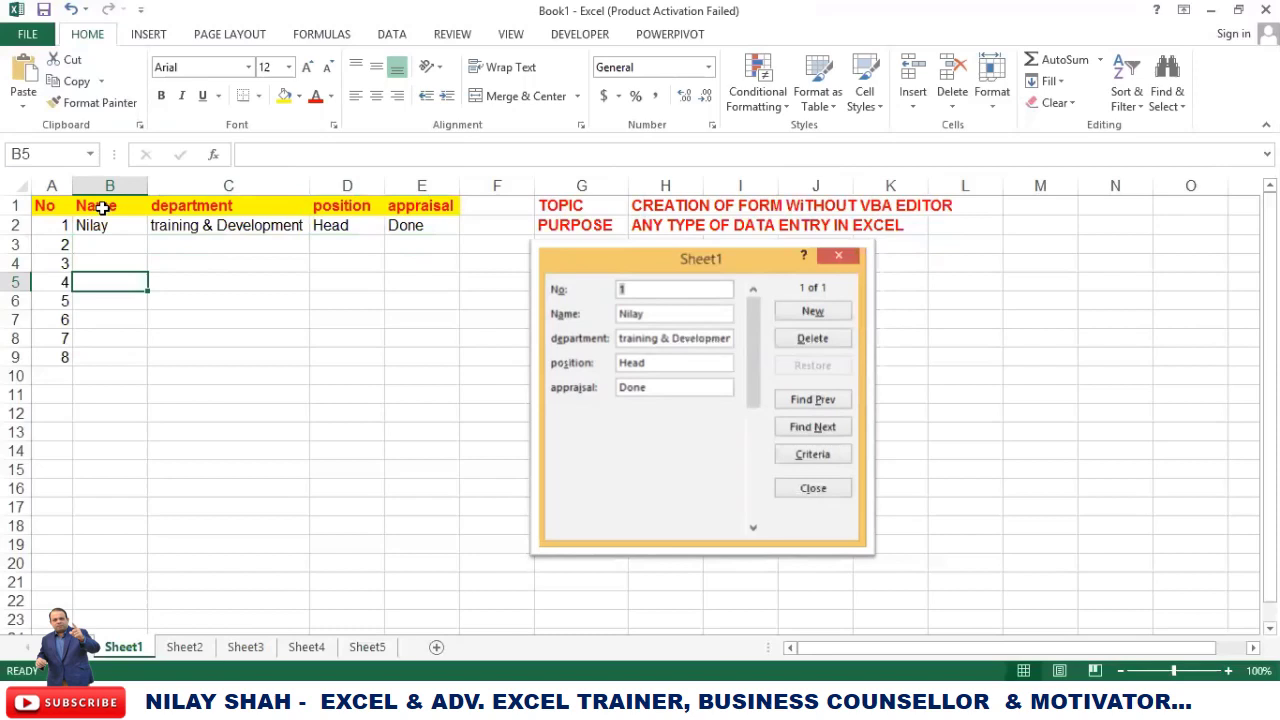
{"action": "key", "text": "Tab"}
{"action": "key", "text": "Tab"}
{"action": "key", "text": "Tab"}
{"action": "key", "text": "Return"}
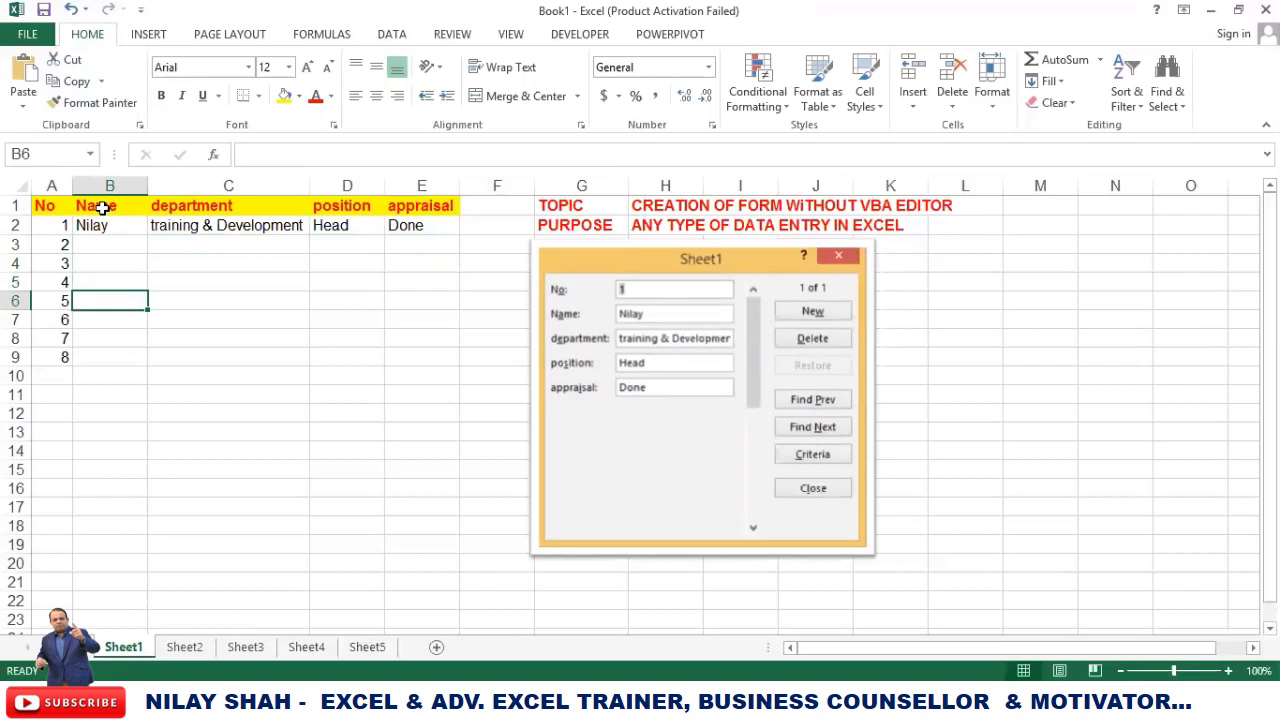
{"action": "left_click", "coordinate": [103, 207]}
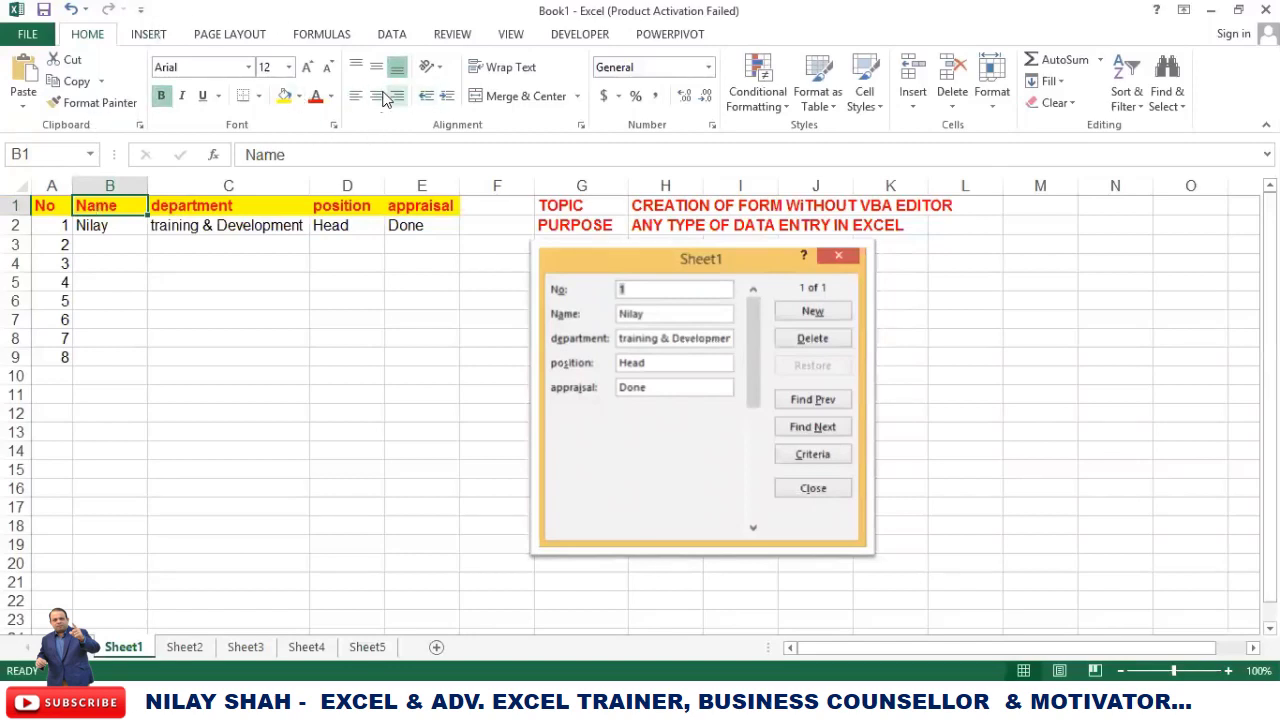
{"action": "left_click", "coordinate": [160, 35]}
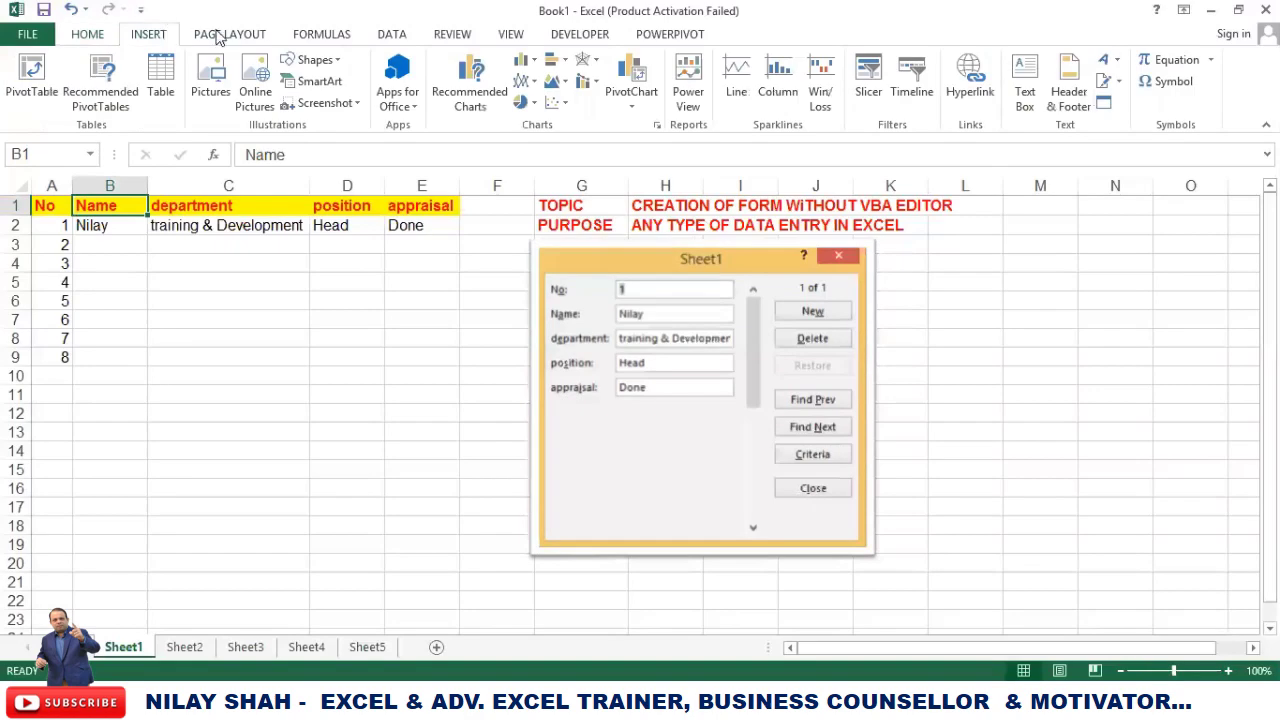
{"action": "scroll", "coordinate": [216, 36], "scroll_direction": "down", "scroll_amount": 1}
{"action": "scroll", "coordinate": [264, 38], "scroll_direction": "down", "scroll_amount": 1}
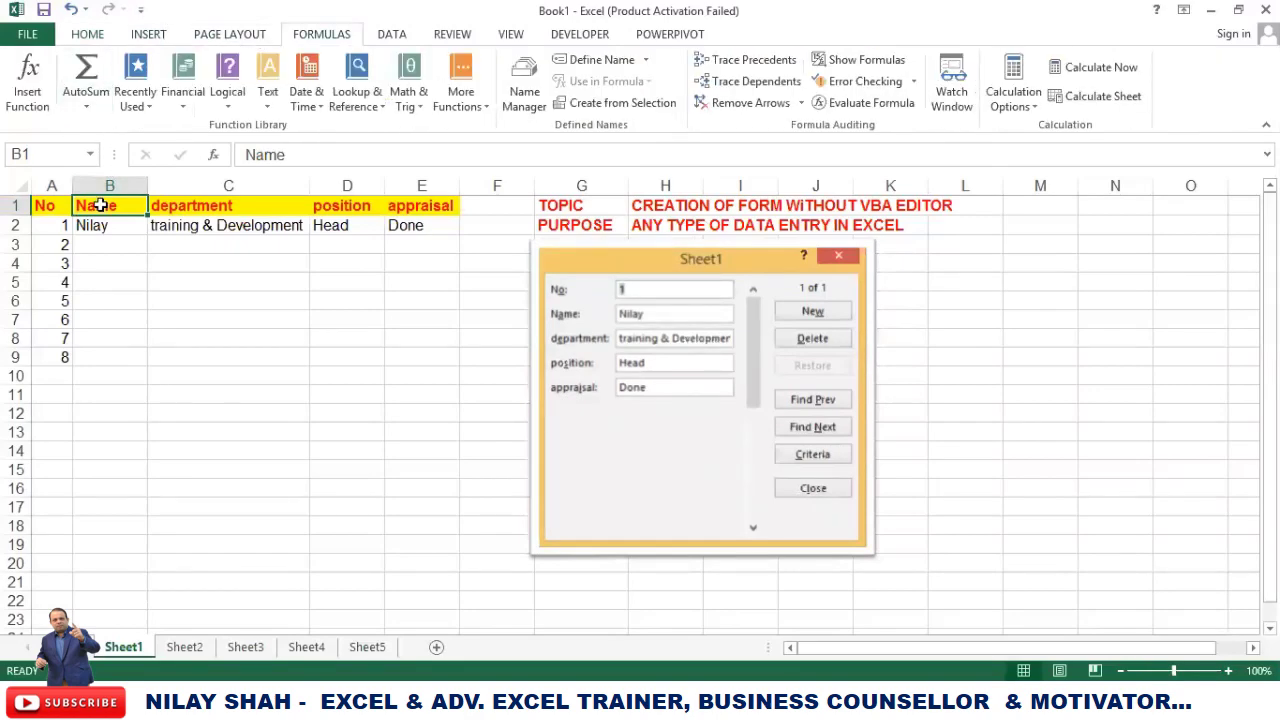
Open the Quick Access Toolbar customization options and list the commands not in the ribbon.
{"action": "left_click", "coordinate": [141, 12]}
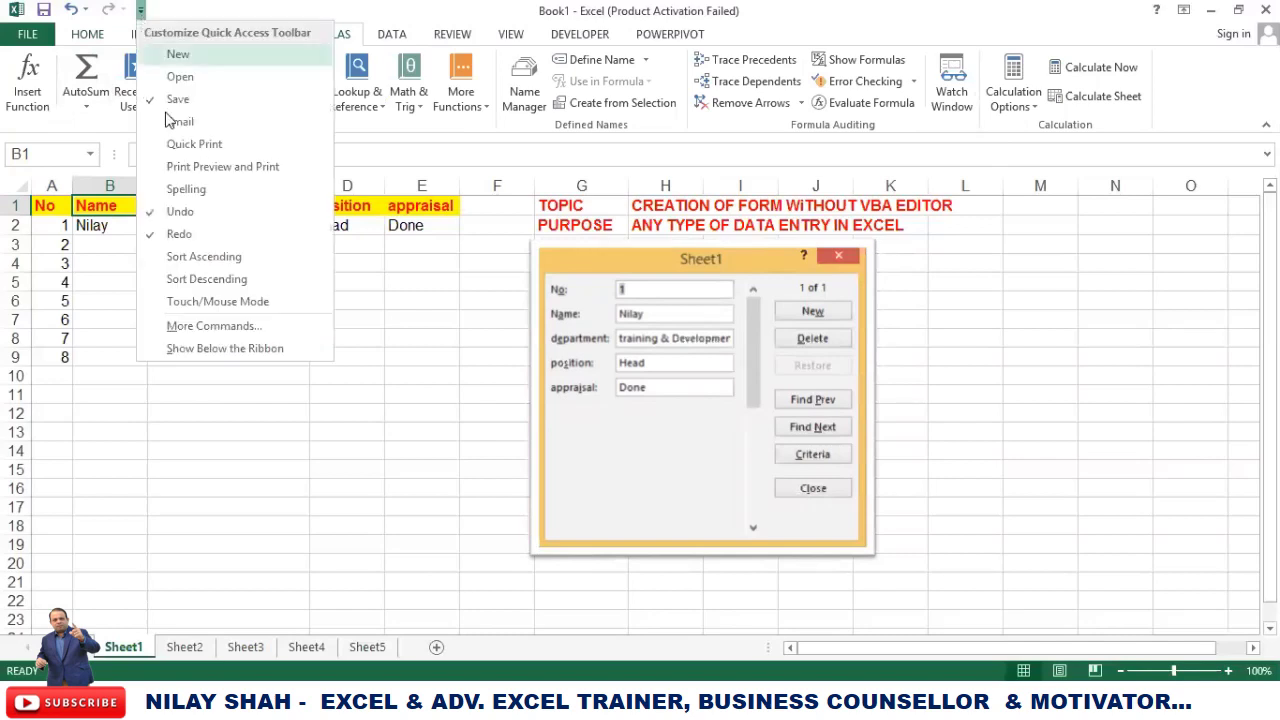
{"action": "left_click", "coordinate": [205, 328]}
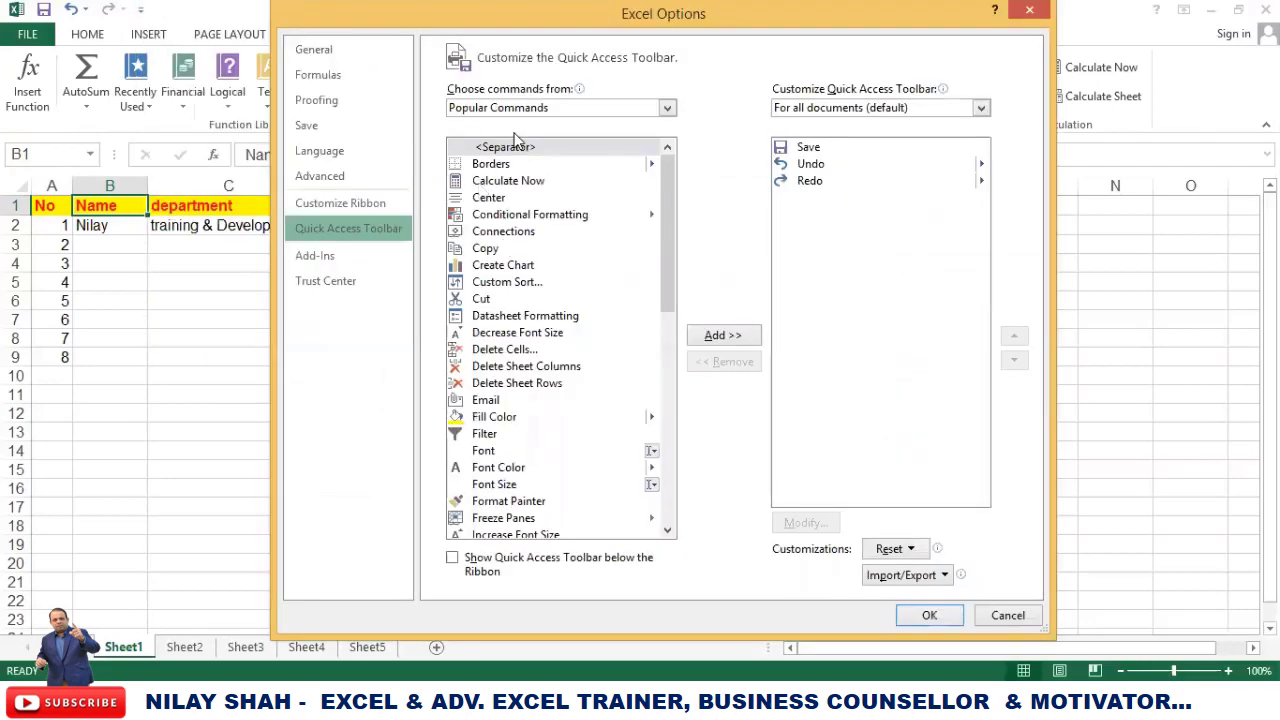
{"action": "left_click", "coordinate": [552, 110]}
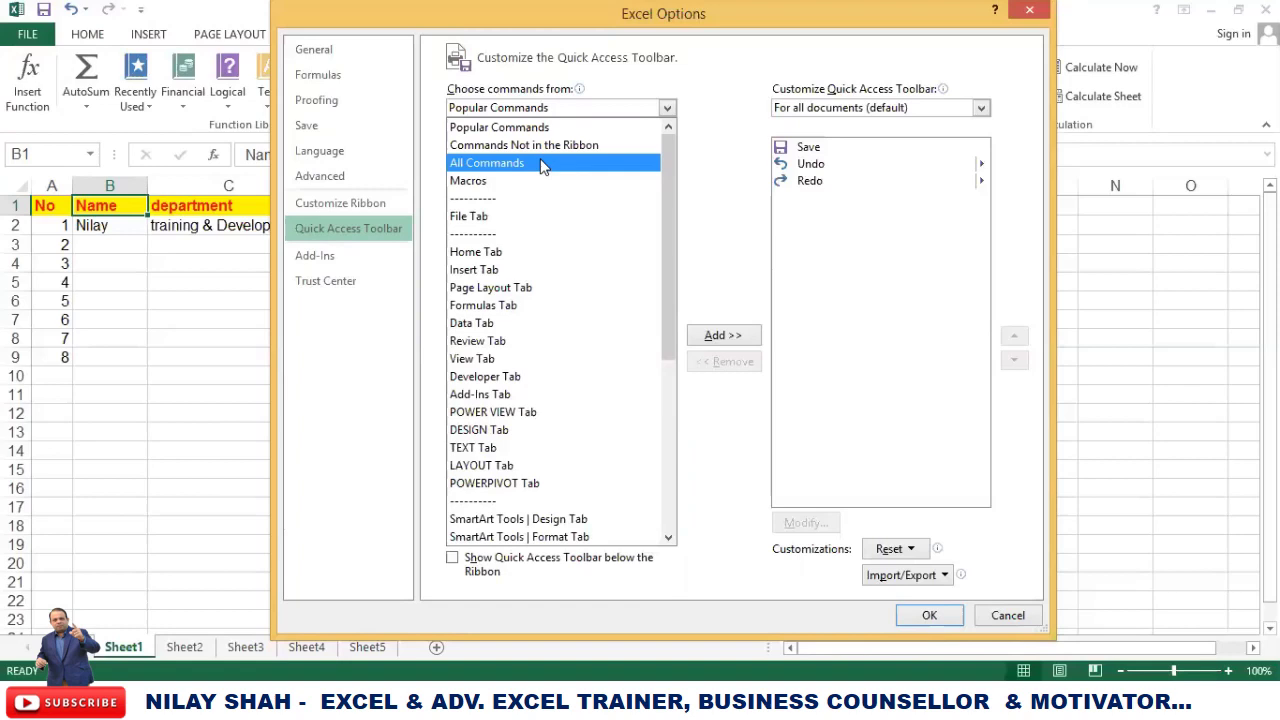
{"action": "left_click", "coordinate": [551, 150]}
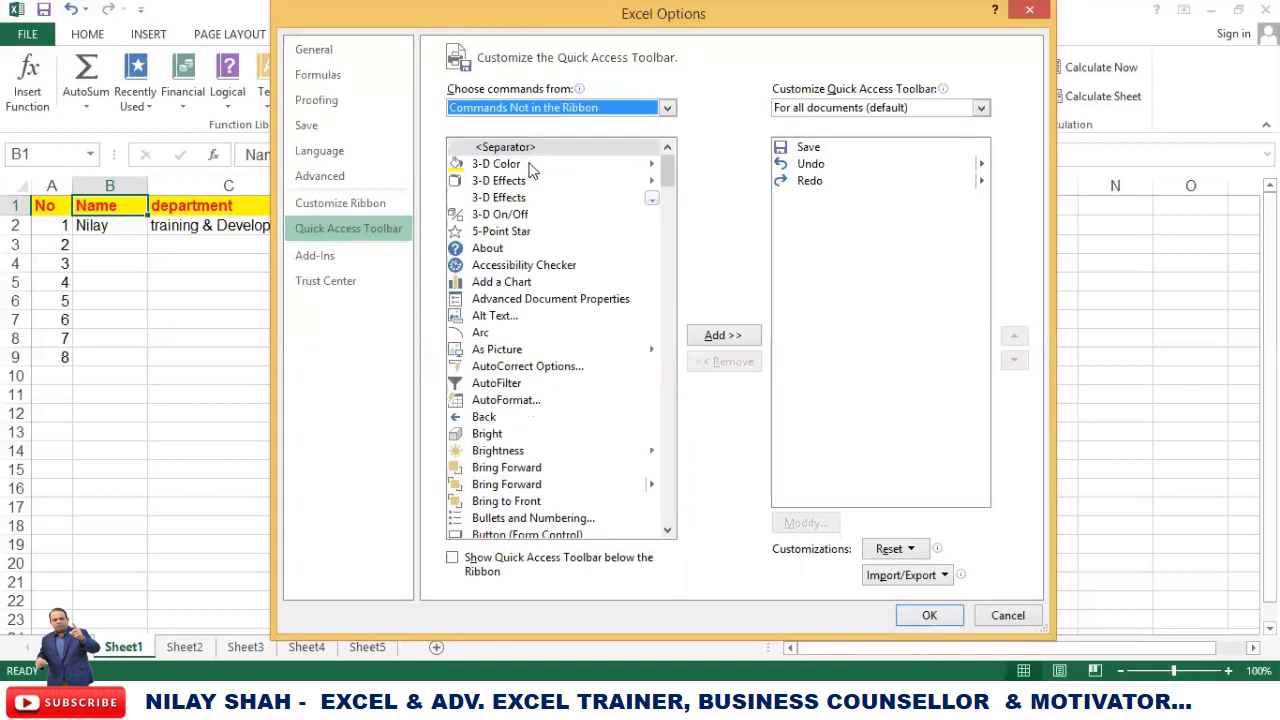
Add the Form command to the Quick Access Toolbar for all documents and apply the change.
{"action": "left_click", "coordinate": [518, 182]}
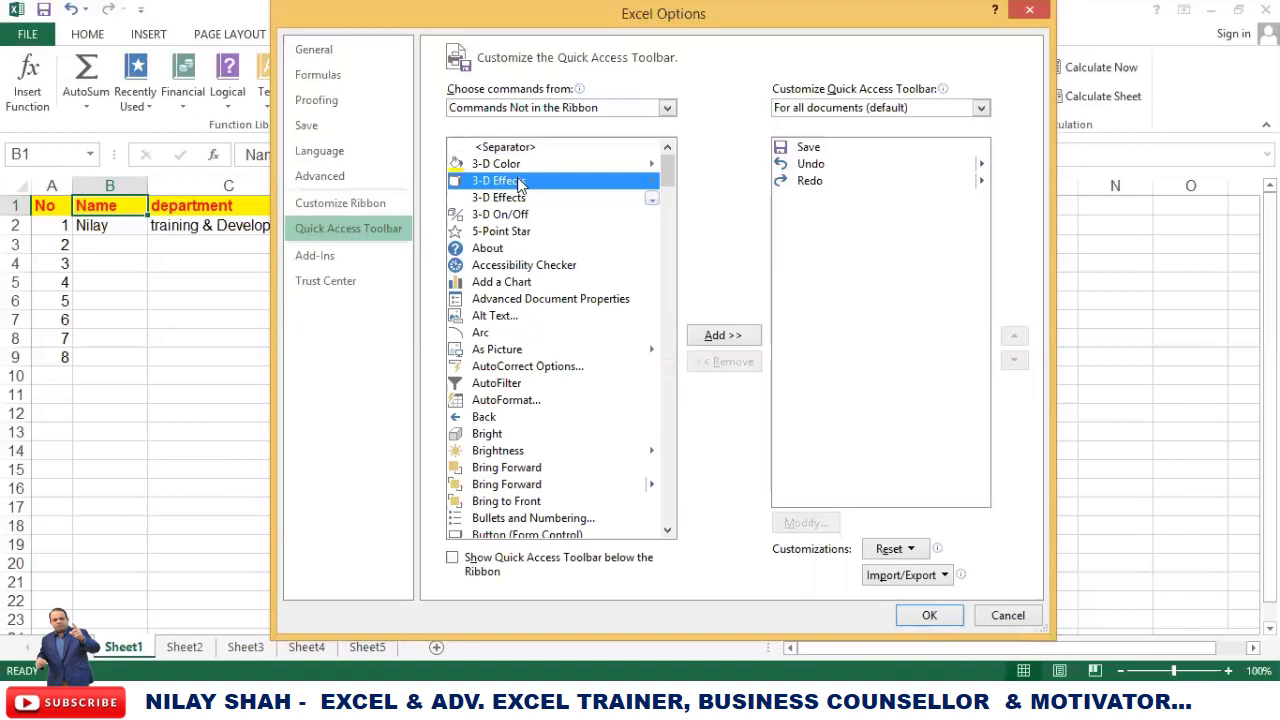
{"action": "key", "text": "f"}
{"action": "key", "text": "Down"}
{"action": "key", "text": "Down"}
{"action": "key", "text": "Down"}
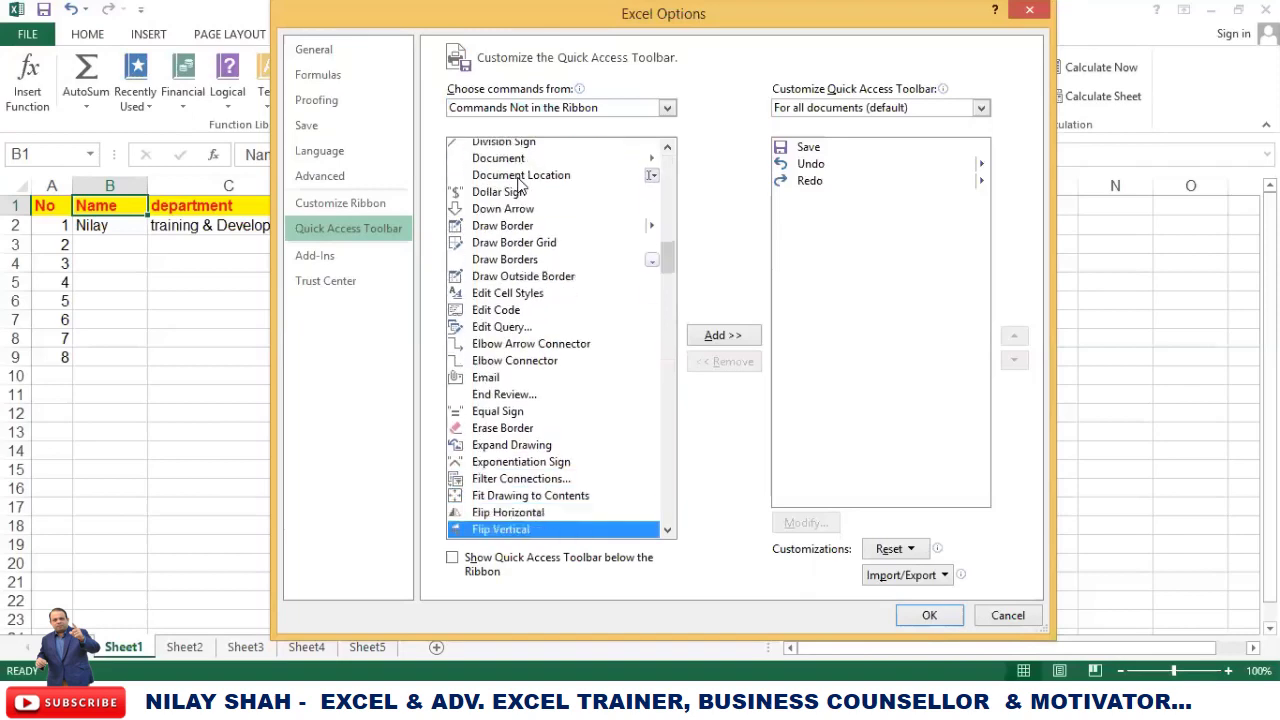
{"action": "key", "text": "Down"}
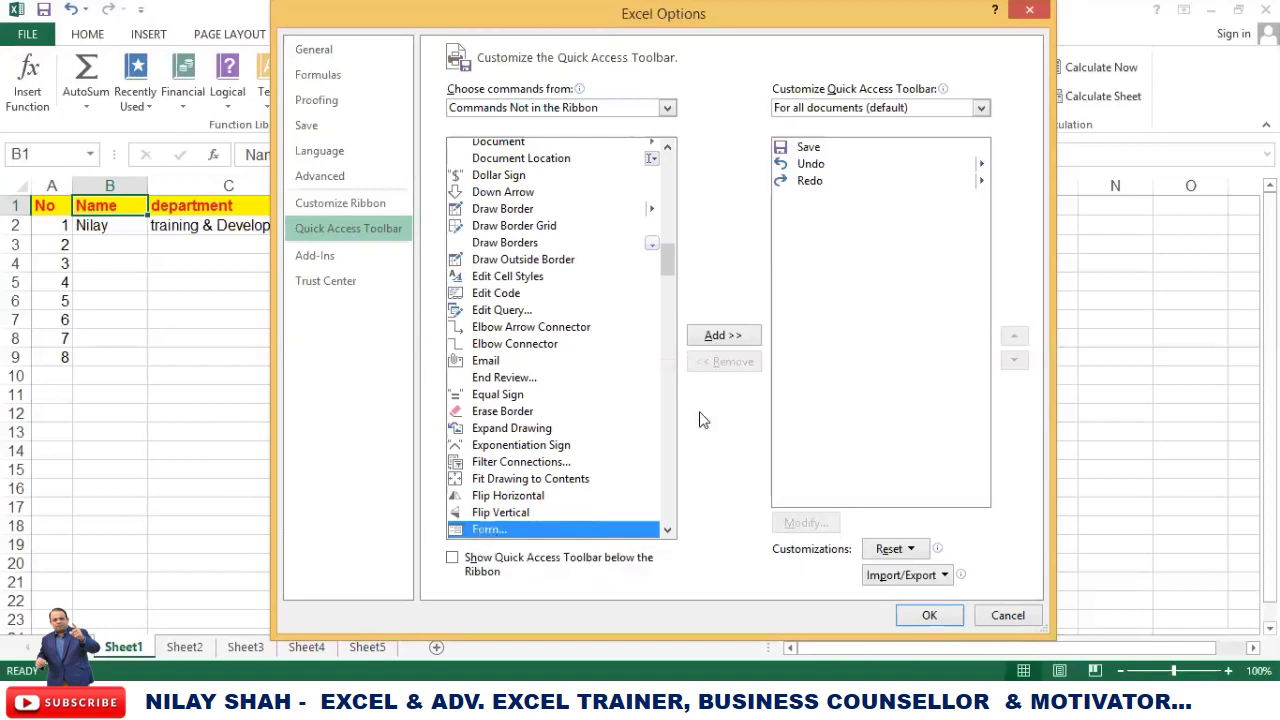
{"action": "left_click", "coordinate": [731, 338]}
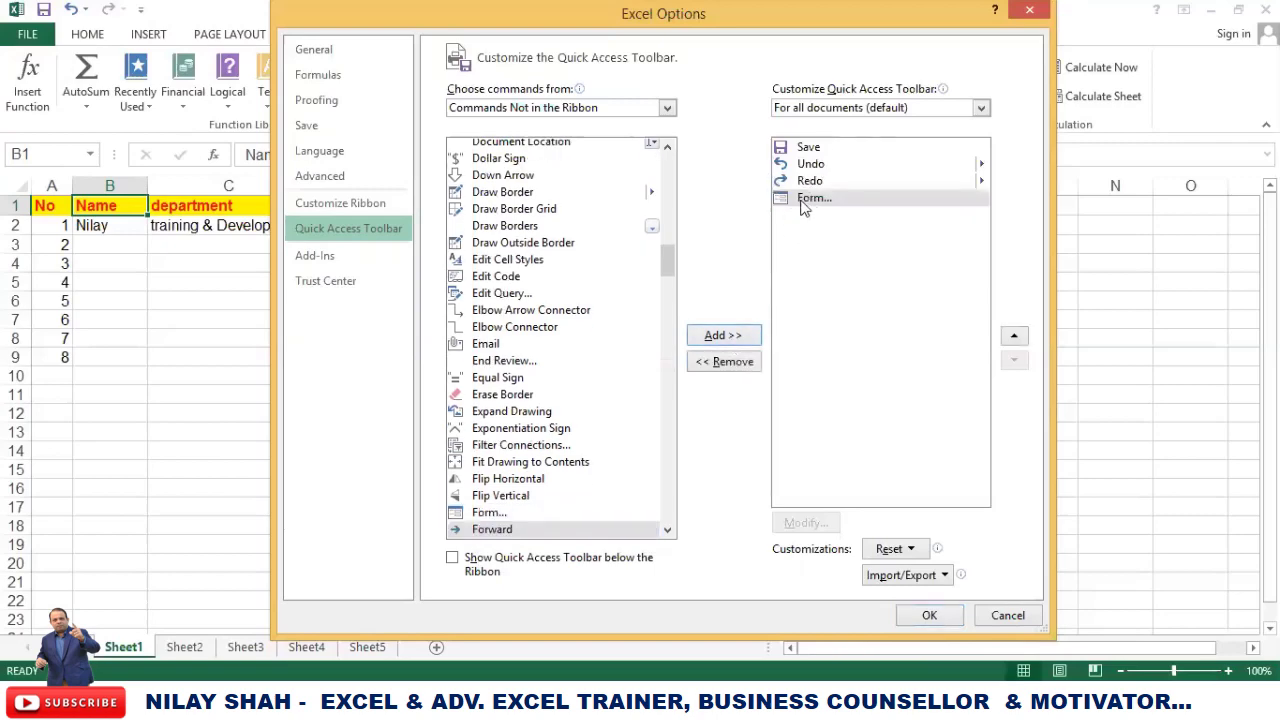
{"action": "left_click", "coordinate": [949, 626]}
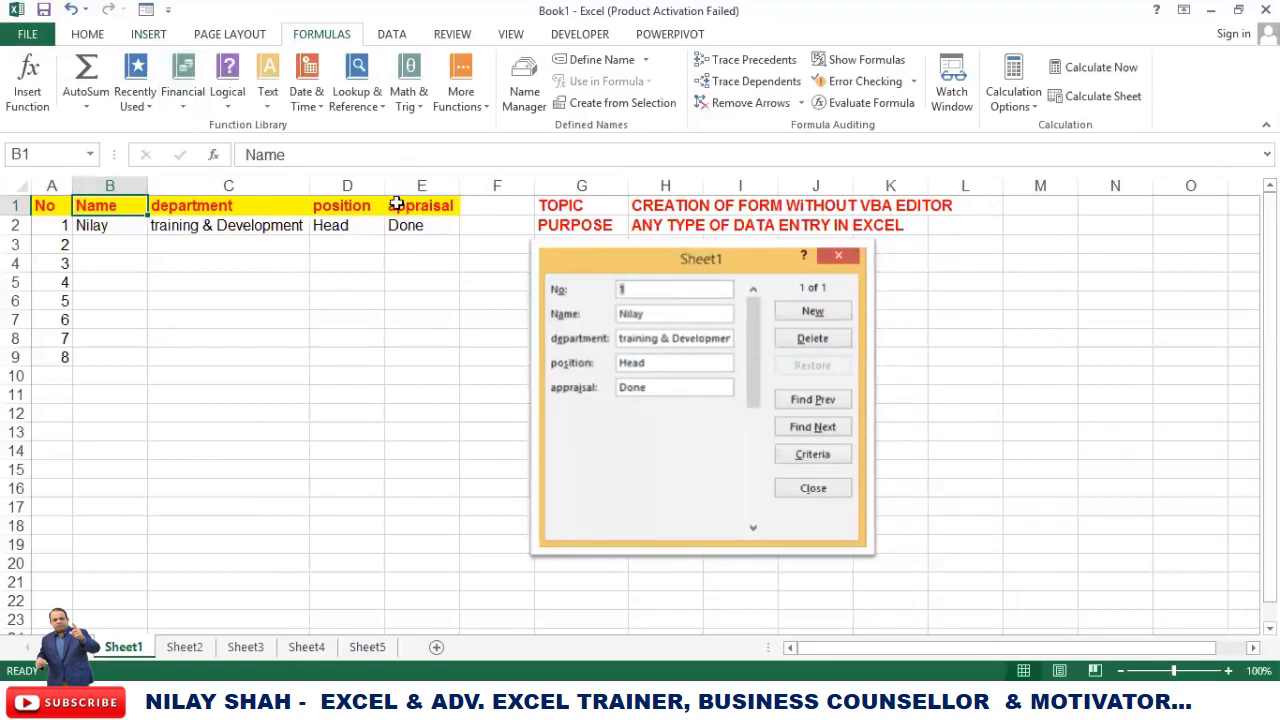
Delete the picture of the data form from the sheet.
{"action": "left_click", "coordinate": [552, 245]}
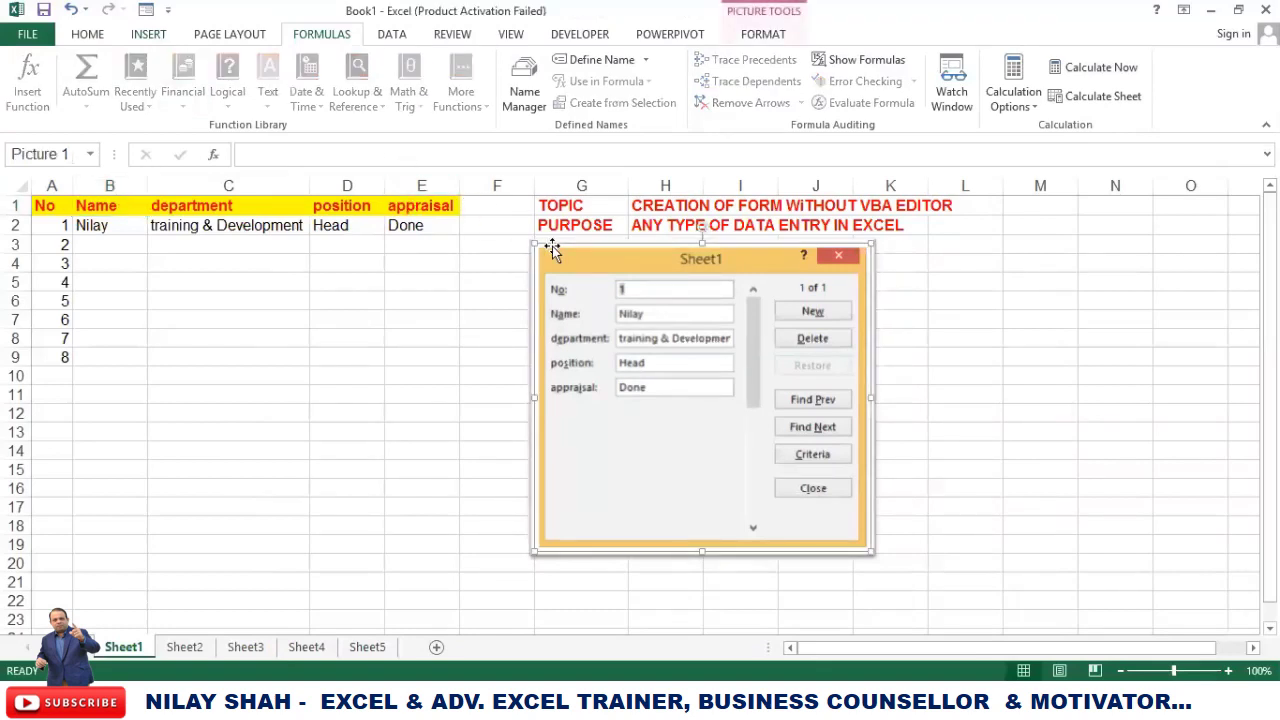
{"action": "key", "text": "Delete"}
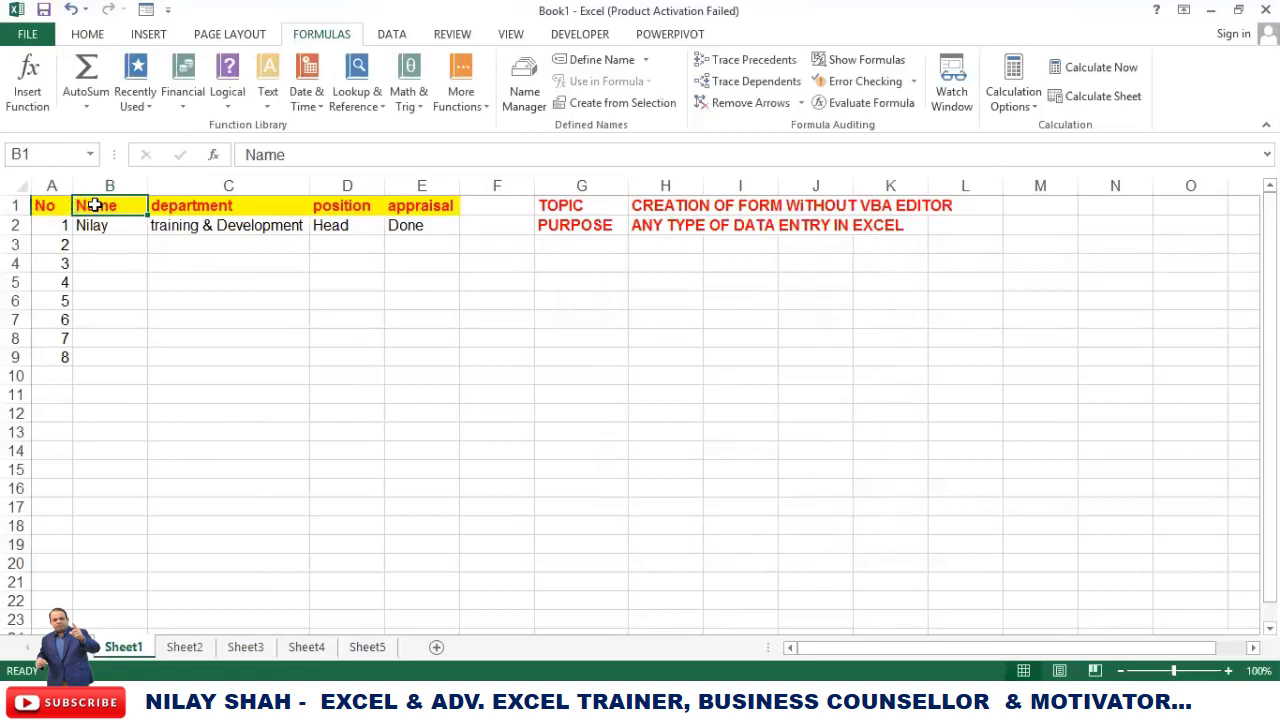
Select the headers and first record in B1:E2, and open the data form for that range.
{"action": "key", "text": "shift+Right"}
{"action": "key", "text": "shift+Right"}
{"action": "key", "text": "shift+Right"}
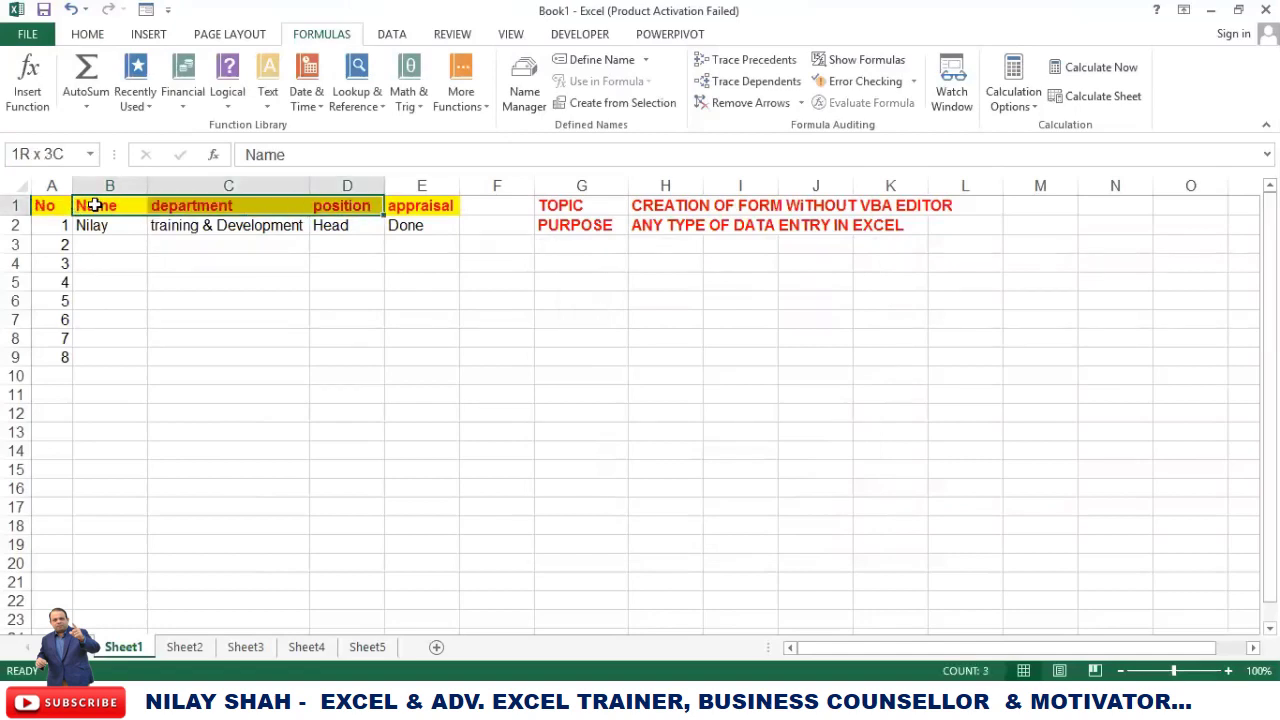
{"action": "key", "text": "shift+Down"}
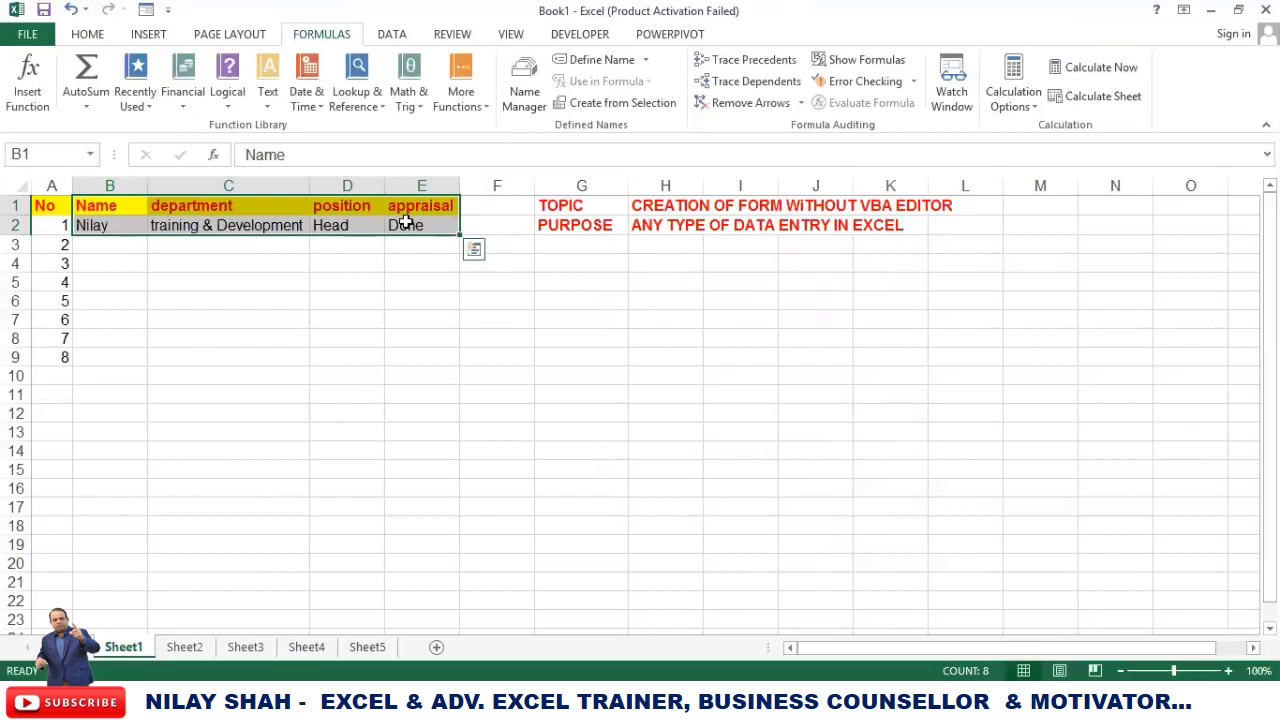
{"action": "left_click", "coordinate": [145, 12]}
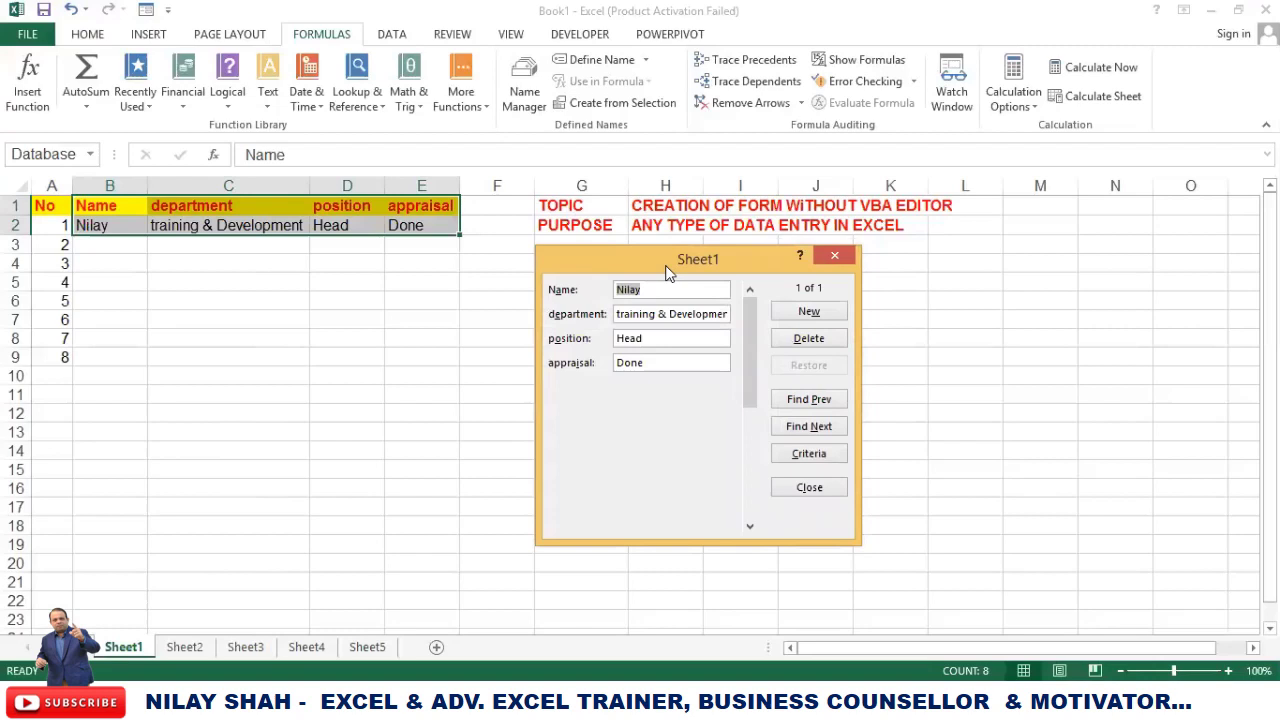
{"action": "left_click_drag", "start_coordinate": [668, 273], "coordinate": [635, 285]}
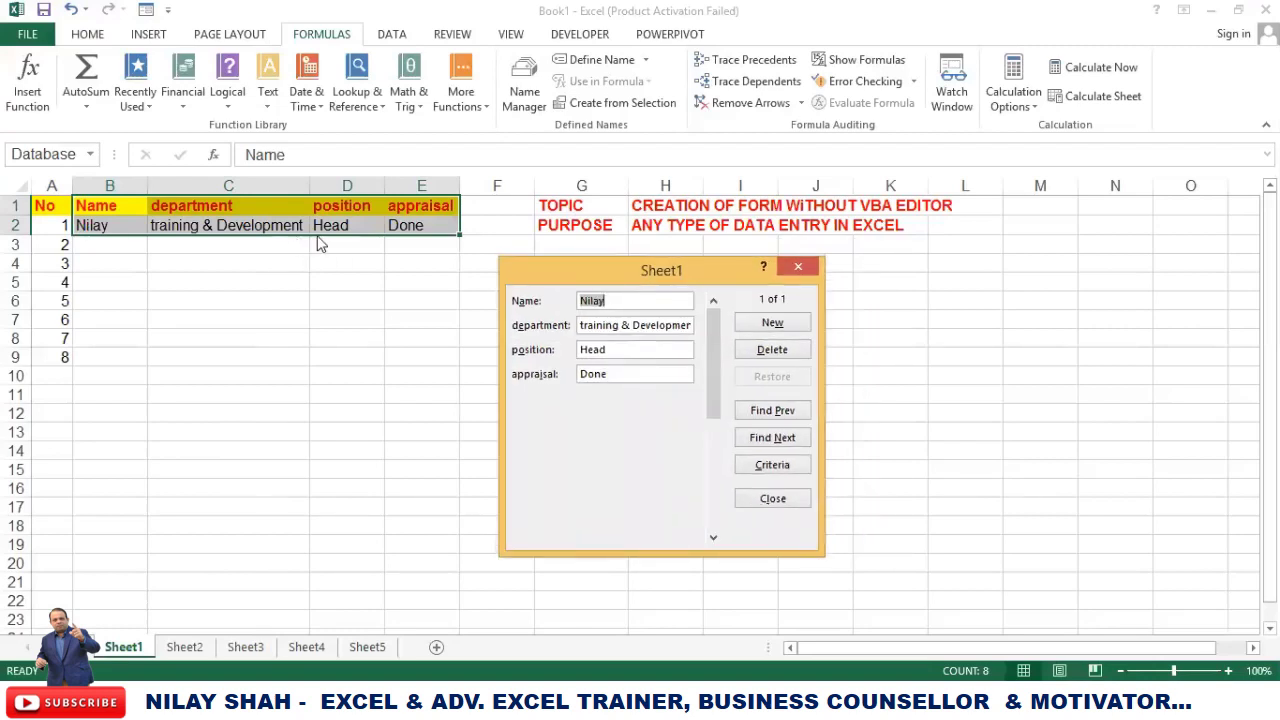
Add a record through the form with the employee's name, department Hr, position head and appraisal done.
{"action": "left_click", "coordinate": [789, 323]}
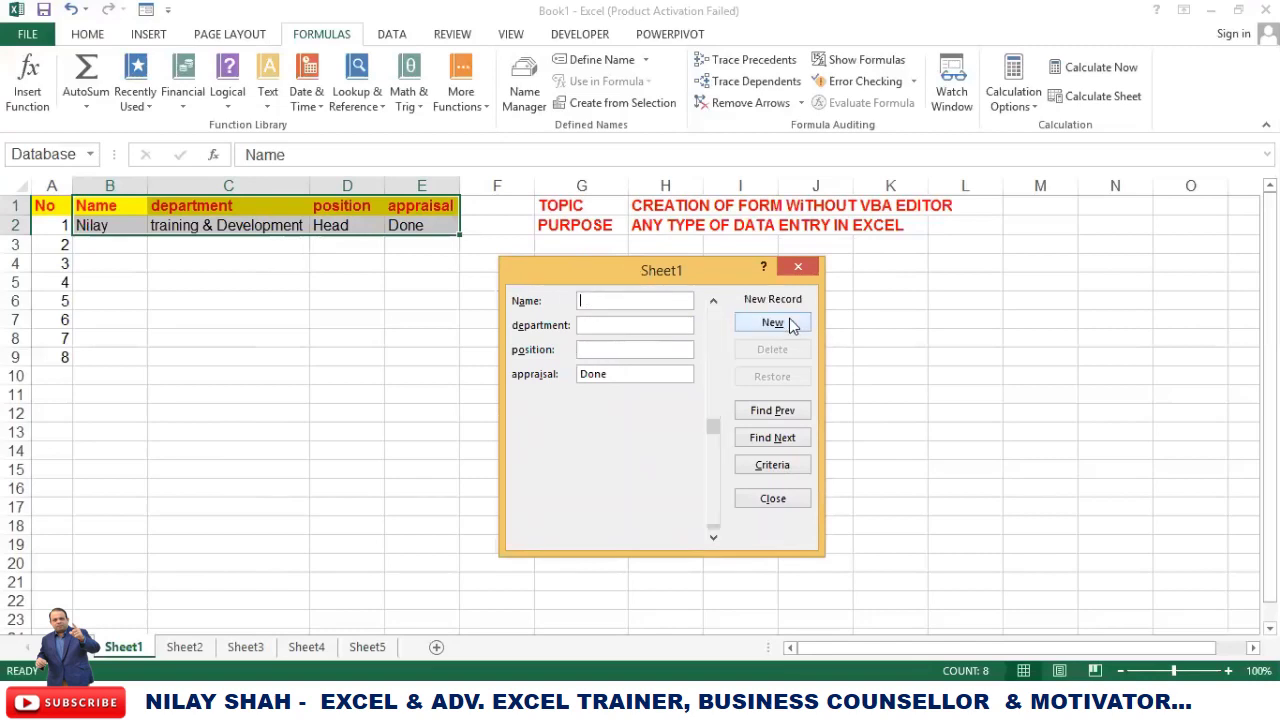
{"action": "type", "text": "hitesh"}
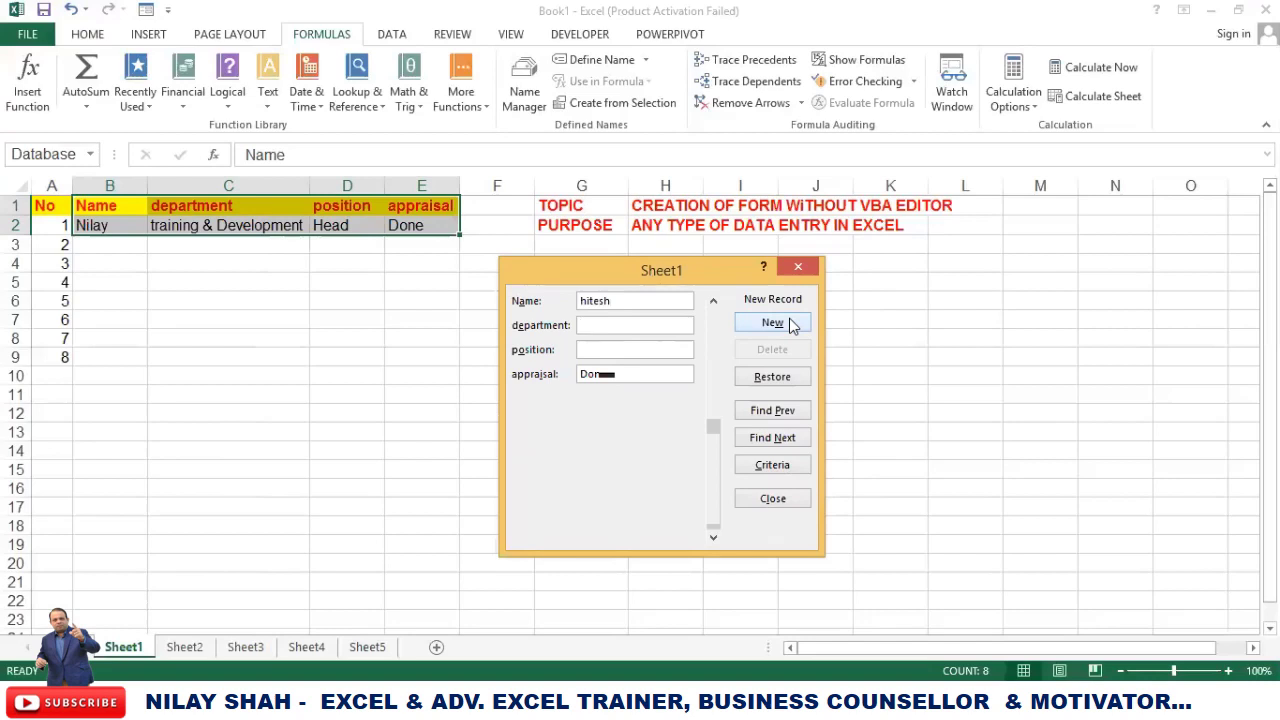
{"action": "key", "text": "Tab"}
{"action": "type", "text": "Hr"}
{"action": "type", "text": "hea"}
{"action": "type", "text": "d"}
{"action": "key", "text": "Tab"}
{"action": "type", "text": "done"}
{"action": "left_click", "coordinate": [790, 324]}
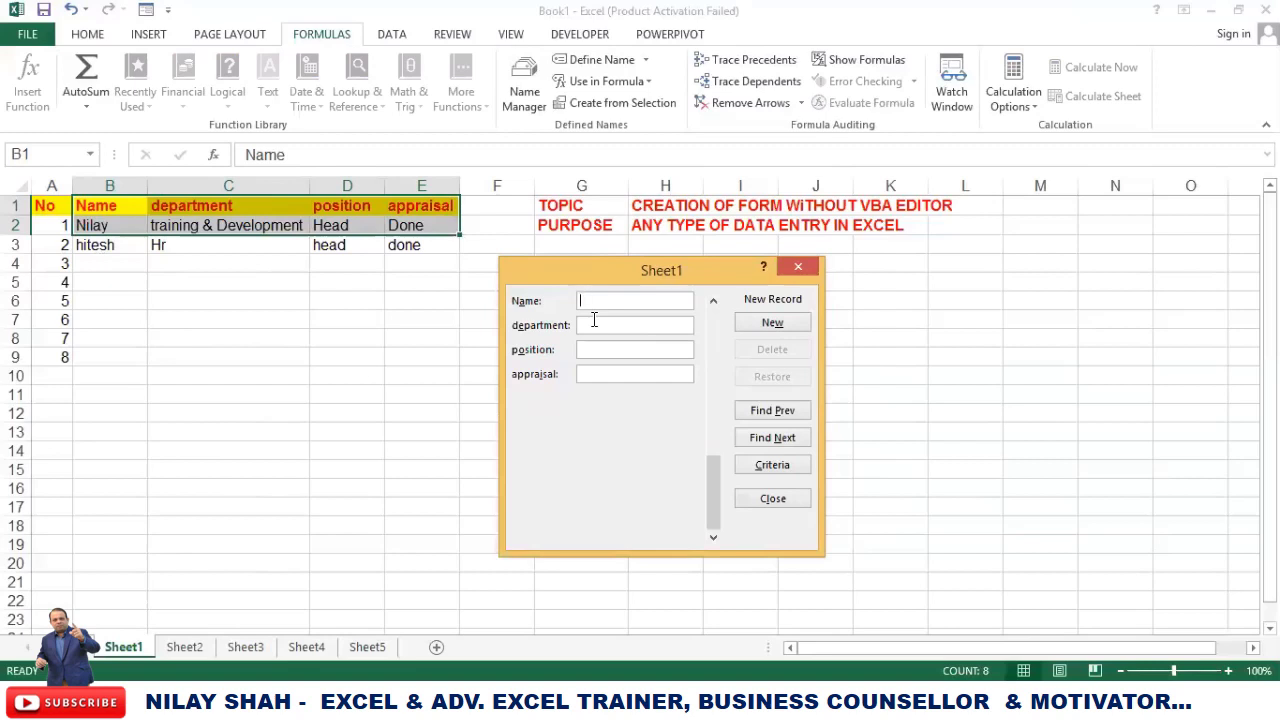
Add a record with the employee's name, department production, position asst manager and appraisal not done.
{"action": "type", "text": "sa"}
{"action": "type", "text": "producti"}
{"action": "type", "text": "on"}
{"action": "type", "text": "asst m"}
{"action": "type", "text": "anager"}
{"action": "key", "text": "Tab"}
{"action": "type", "text": "not done"}
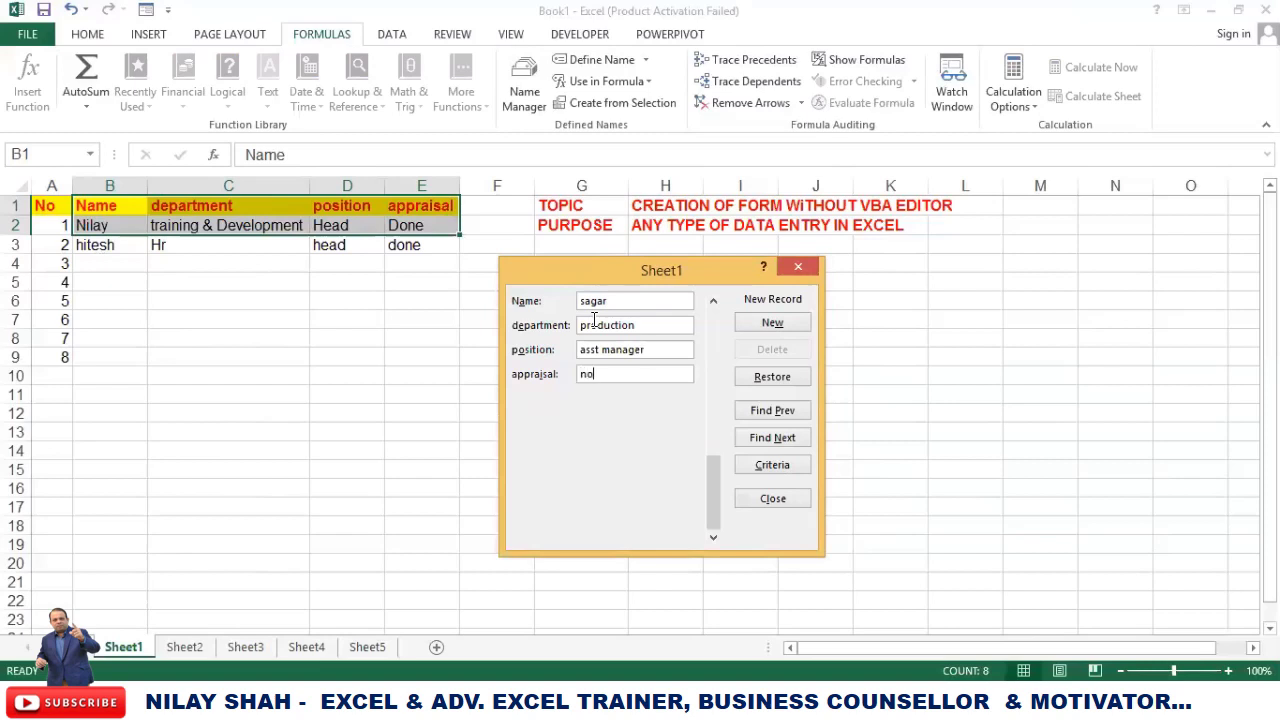
{"action": "key", "text": "Tab"}
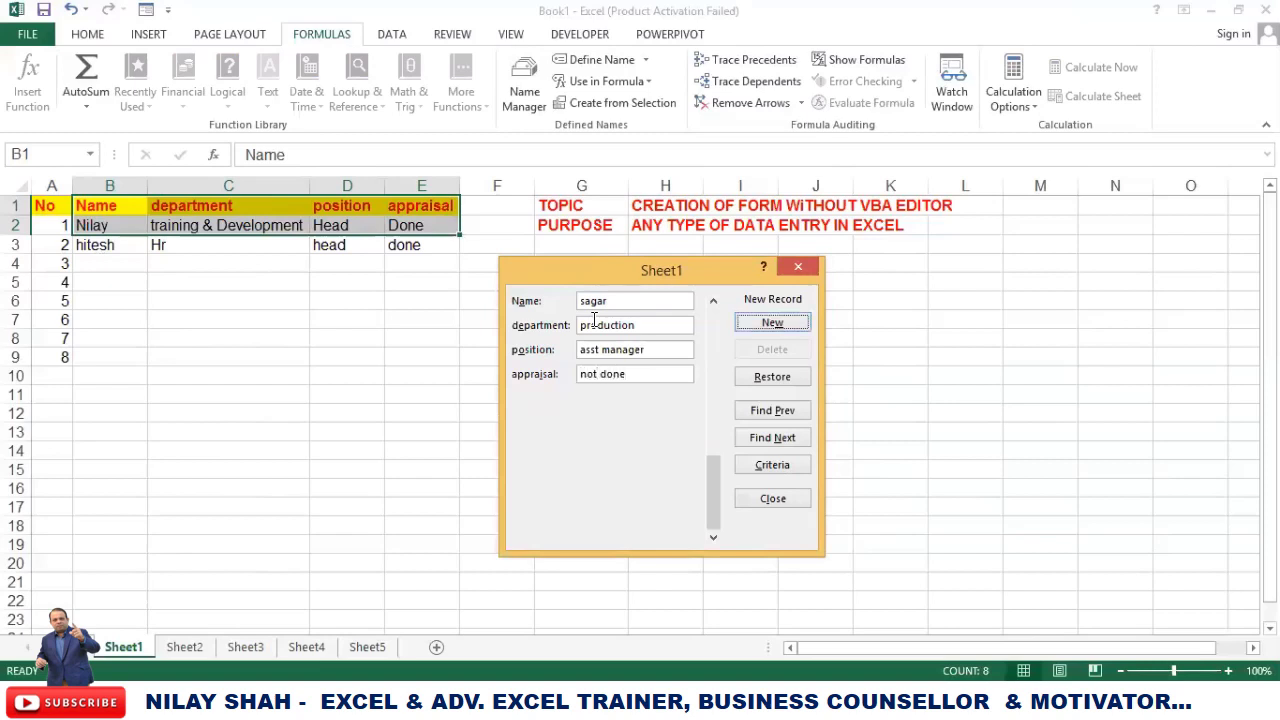
{"action": "key", "text": "Return"}
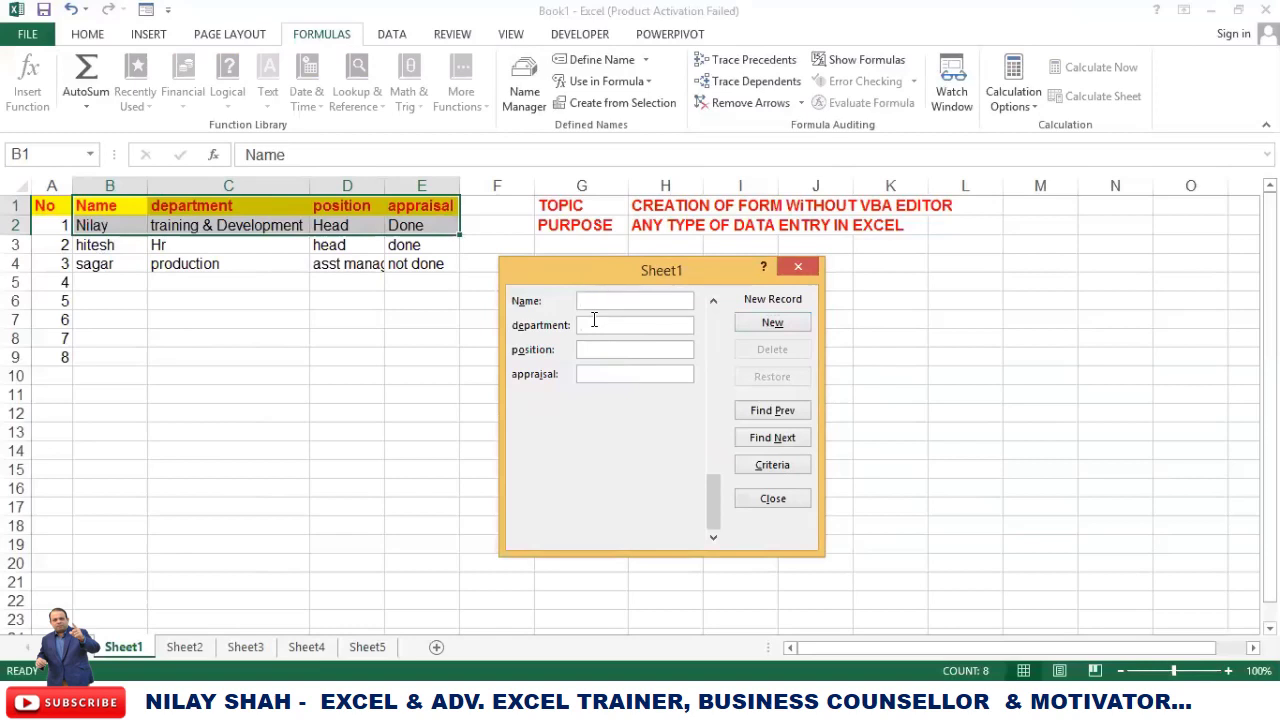
Add a record with the employee's name, department manufacturing, position asst manager and appraisal done.
{"action": "type", "text": "jatin"}
{"action": "key", "text": "Tab"}
{"action": "type", "text": "manufacturing"}
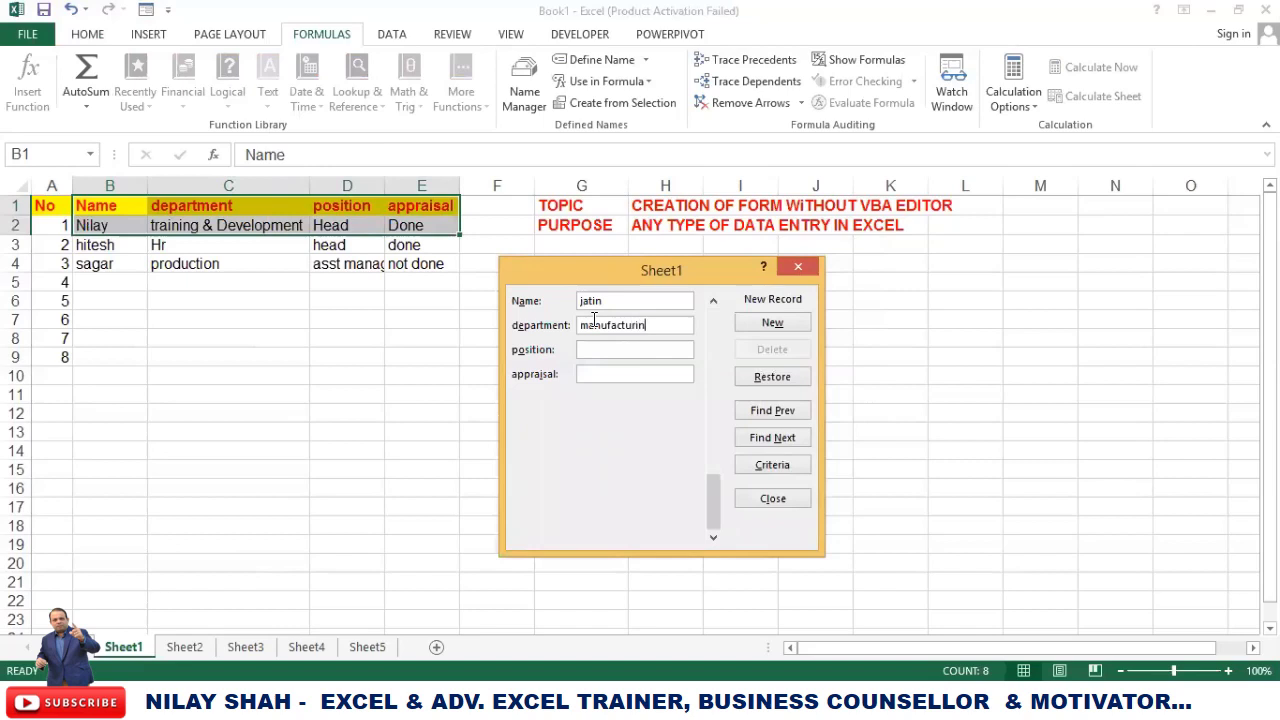
{"action": "key", "text": "Tab"}
{"action": "type", "text": "asst manager"}
{"action": "key", "text": "Tab"}
{"action": "type", "text": "done"}
{"action": "left_click", "coordinate": [773, 327]}
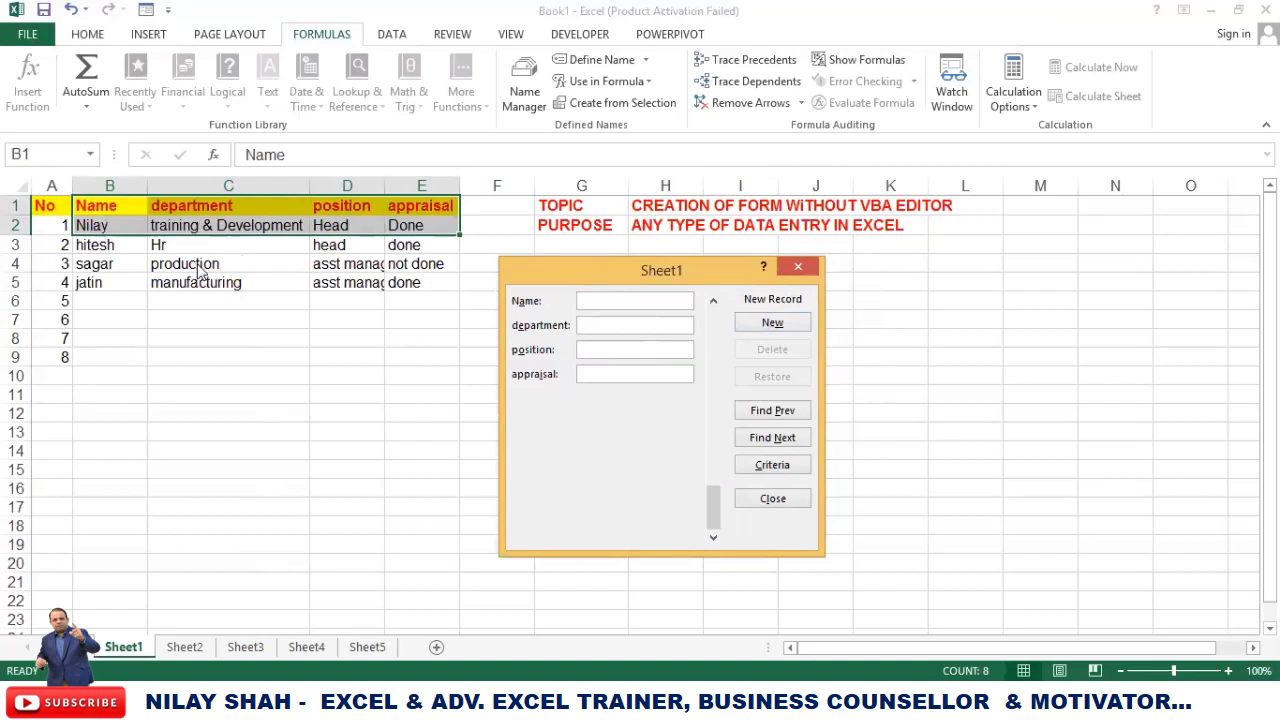
Browse back through the form's previous records to the second one.
{"action": "left_click", "coordinate": [789, 415]}
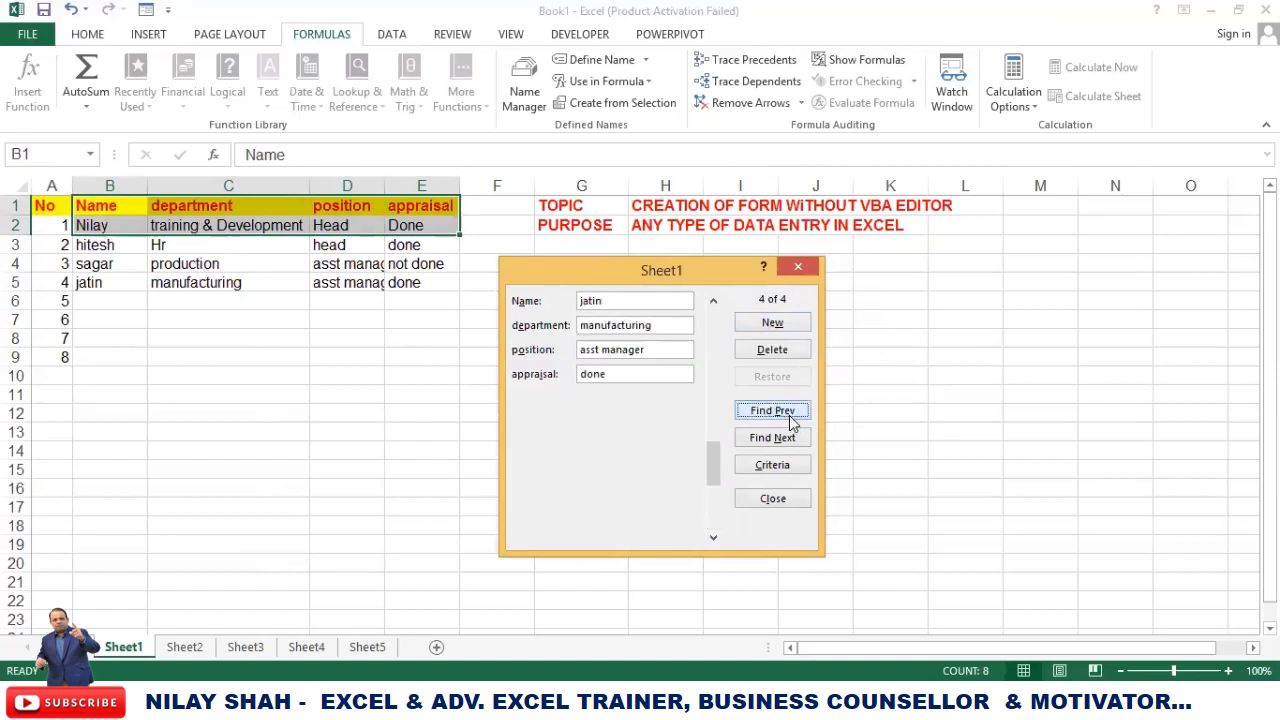
{"action": "left_click", "coordinate": [789, 415]}
{"action": "left_click", "coordinate": [789, 415]}
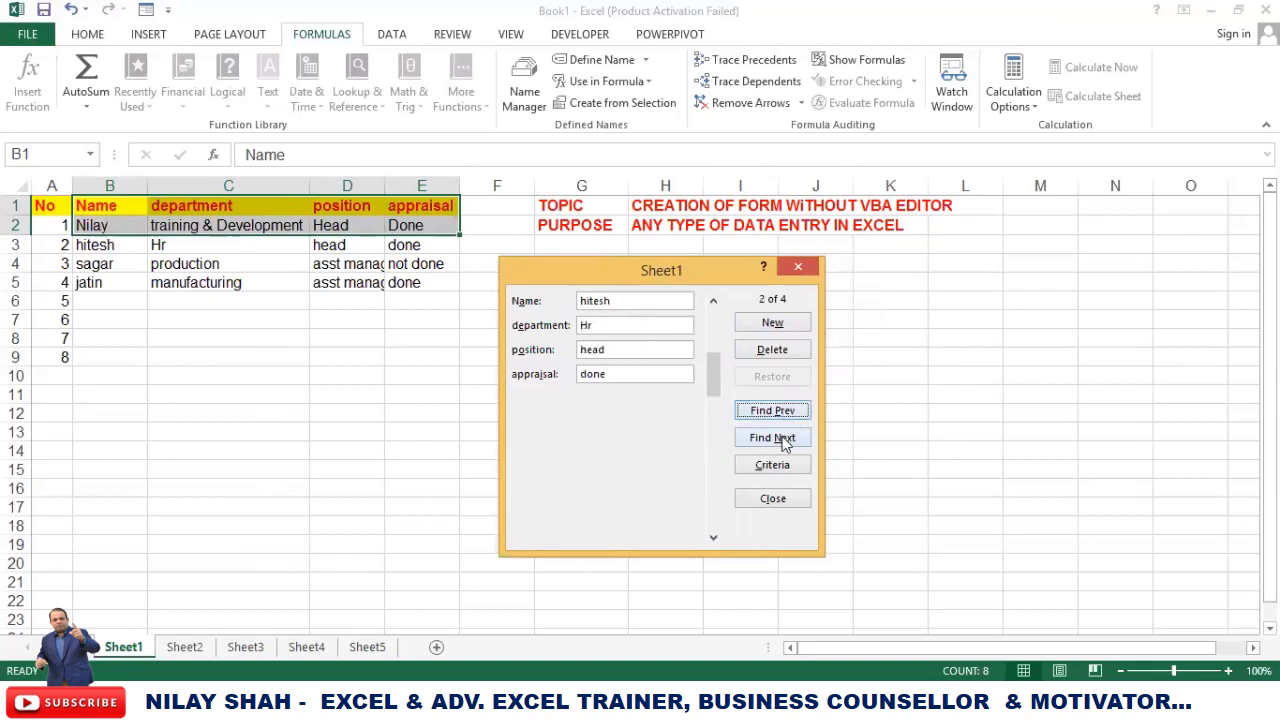
Browse forward through the form's records to the fourth one and close the form.
{"action": "left_click", "coordinate": [785, 442]}
{"action": "left_click", "coordinate": [785, 442]}
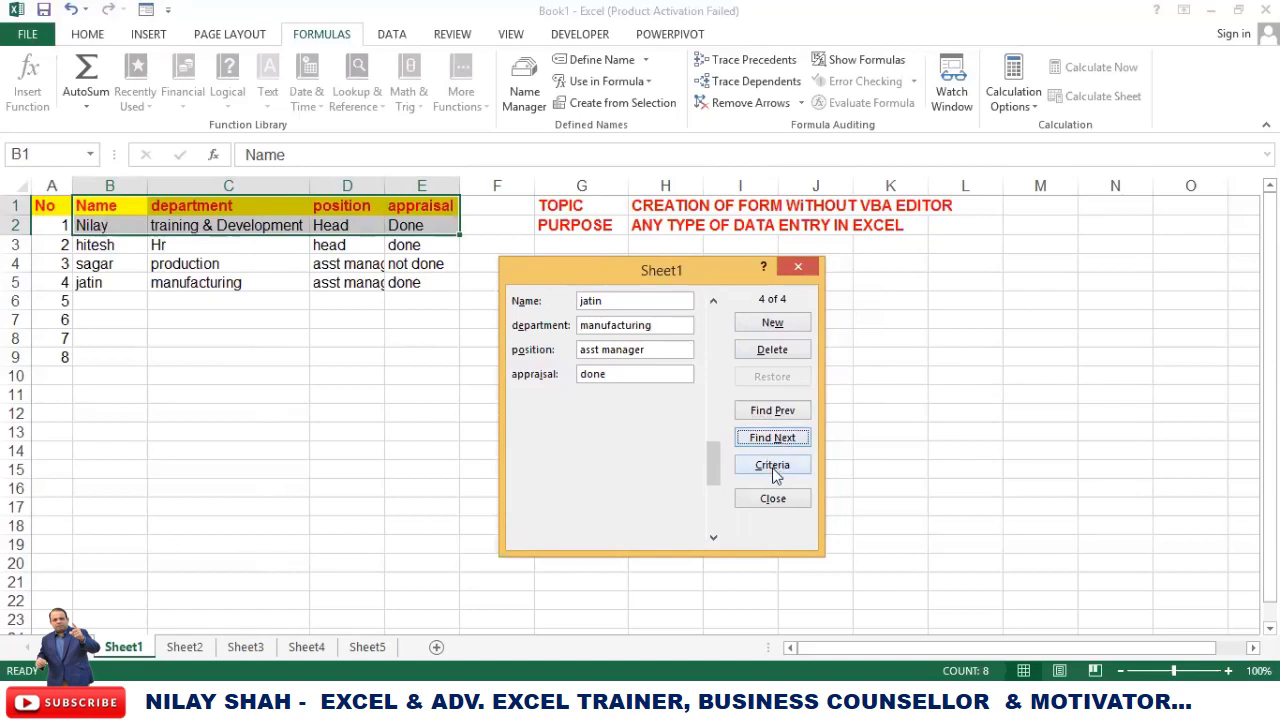
{"action": "left_click", "coordinate": [770, 505]}
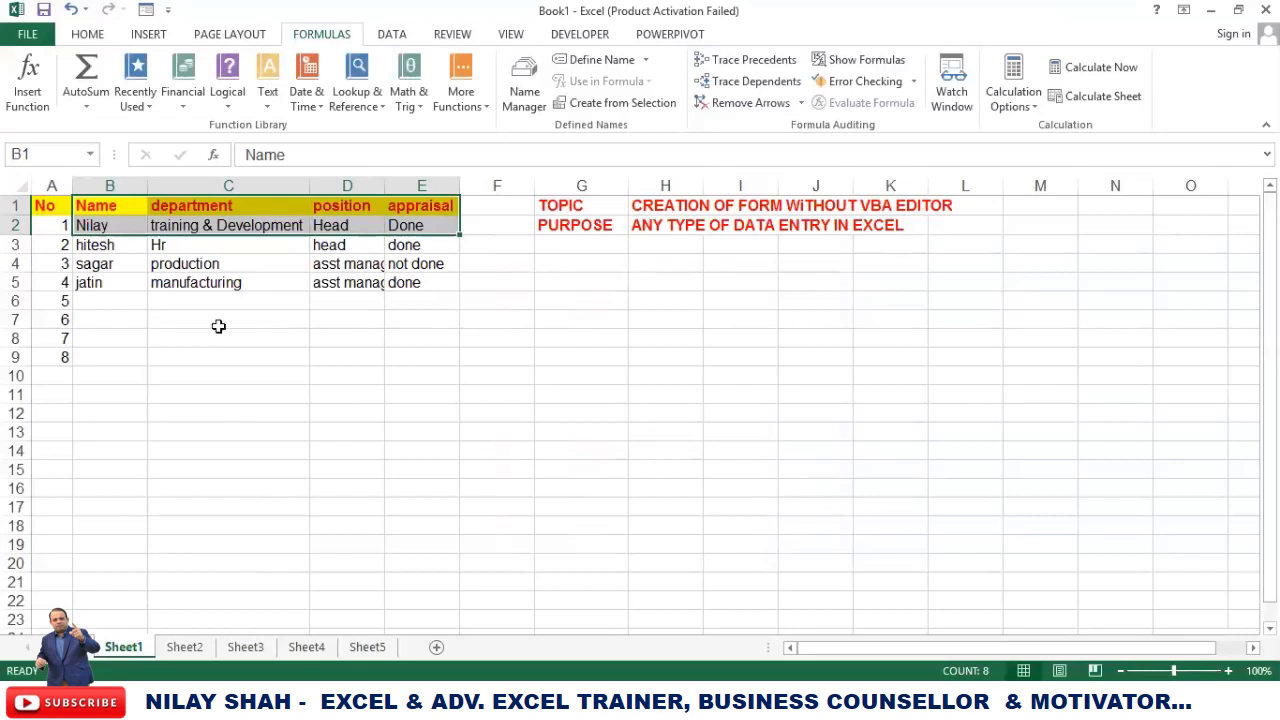
Convert the employee data range A1:E9 on Sheet1 into a table with headers.
{"action": "left_click", "coordinate": [91, 207]}
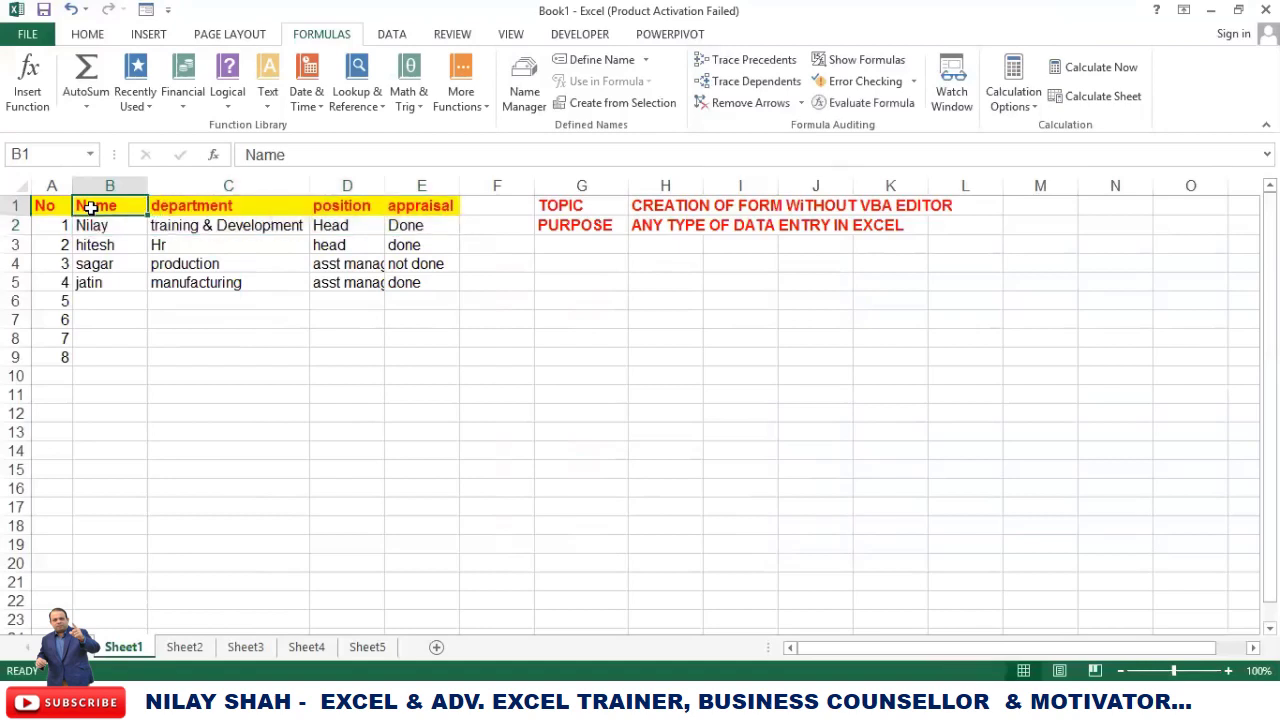
{"action": "left_click", "coordinate": [168, 249]}
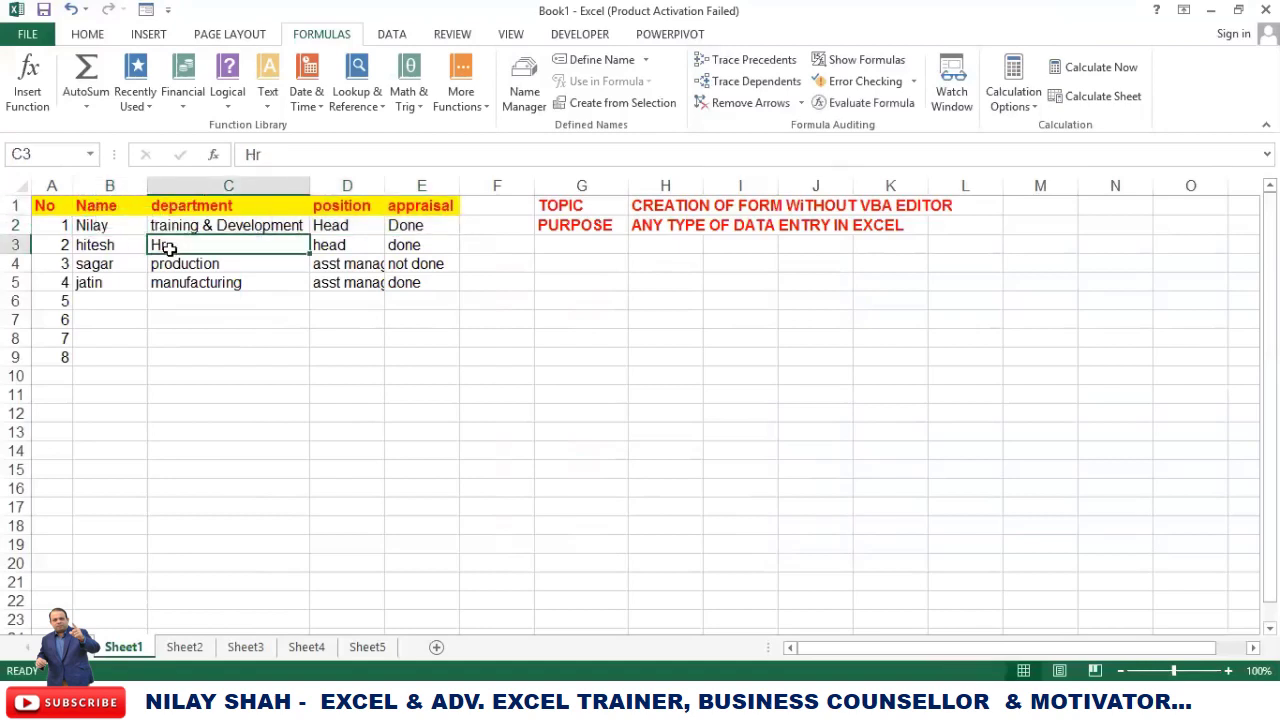
{"action": "left_click", "coordinate": [148, 35]}
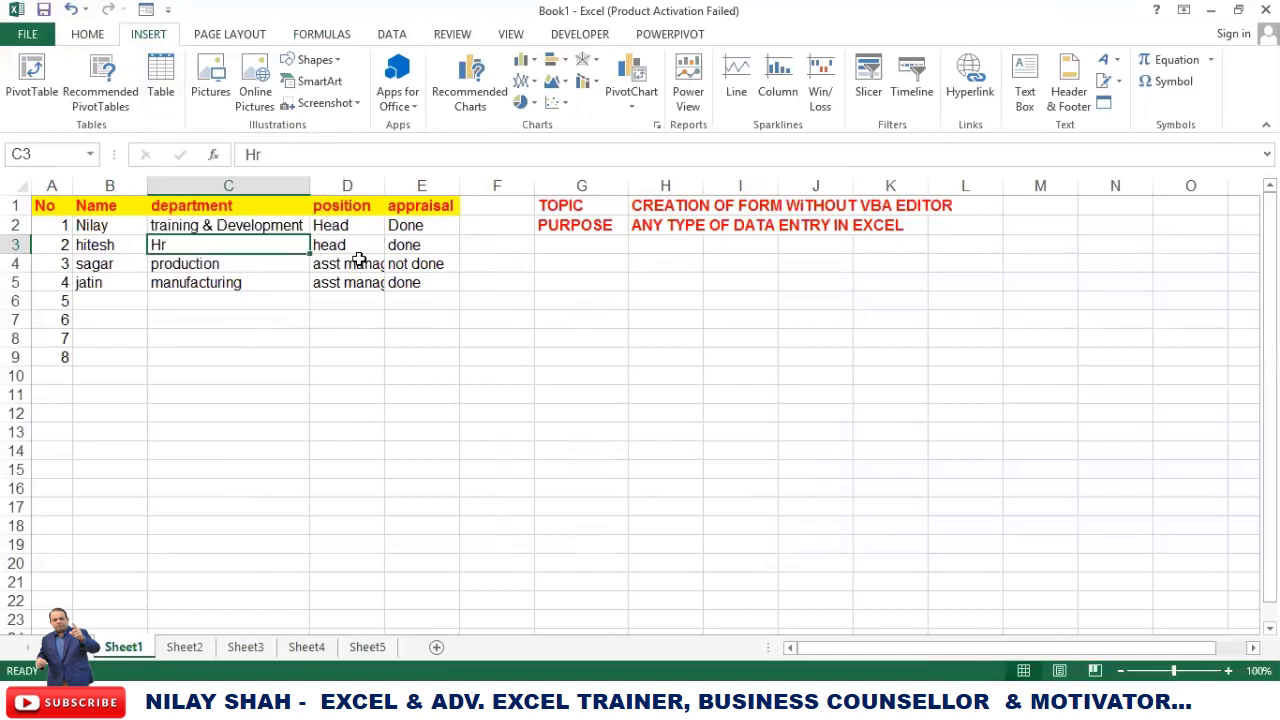
{"action": "left_click", "coordinate": [157, 100]}
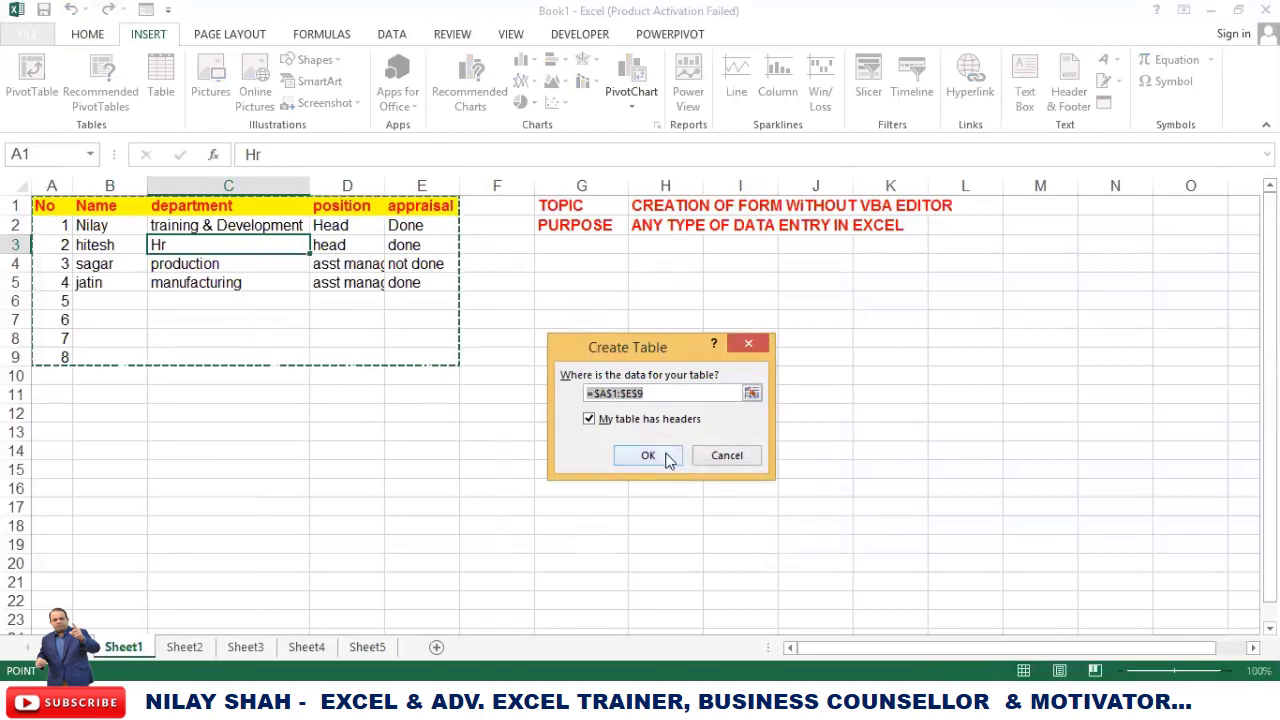
{"action": "left_click", "coordinate": [668, 457]}
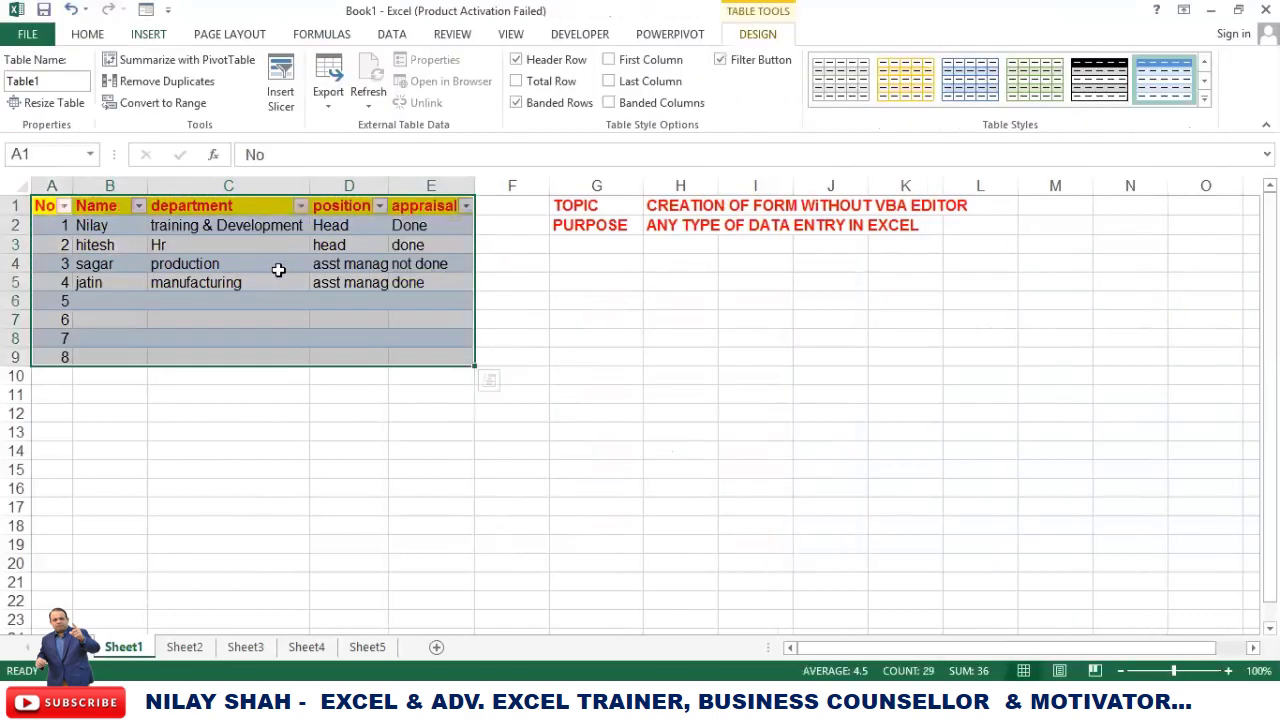
Open the data form for the employee table, browse forward and back through its records, and close the form.
{"action": "left_click", "coordinate": [277, 272]}
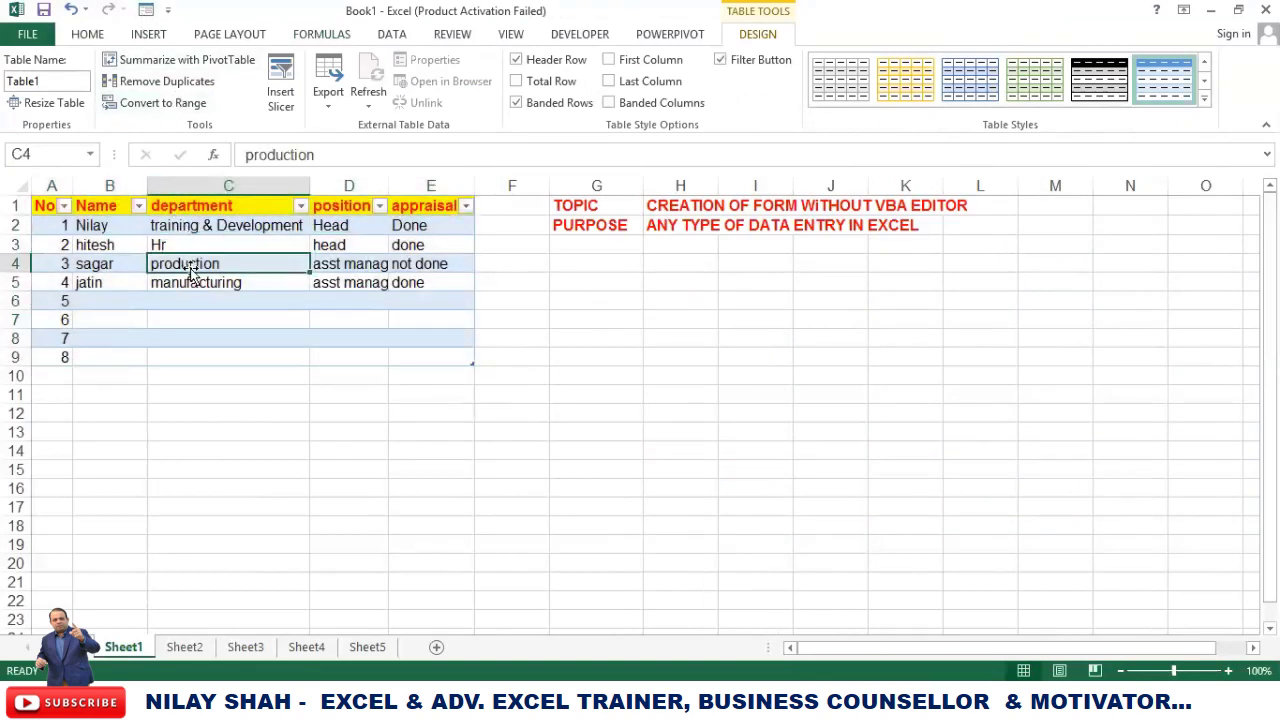
{"action": "left_click", "coordinate": [146, 10]}
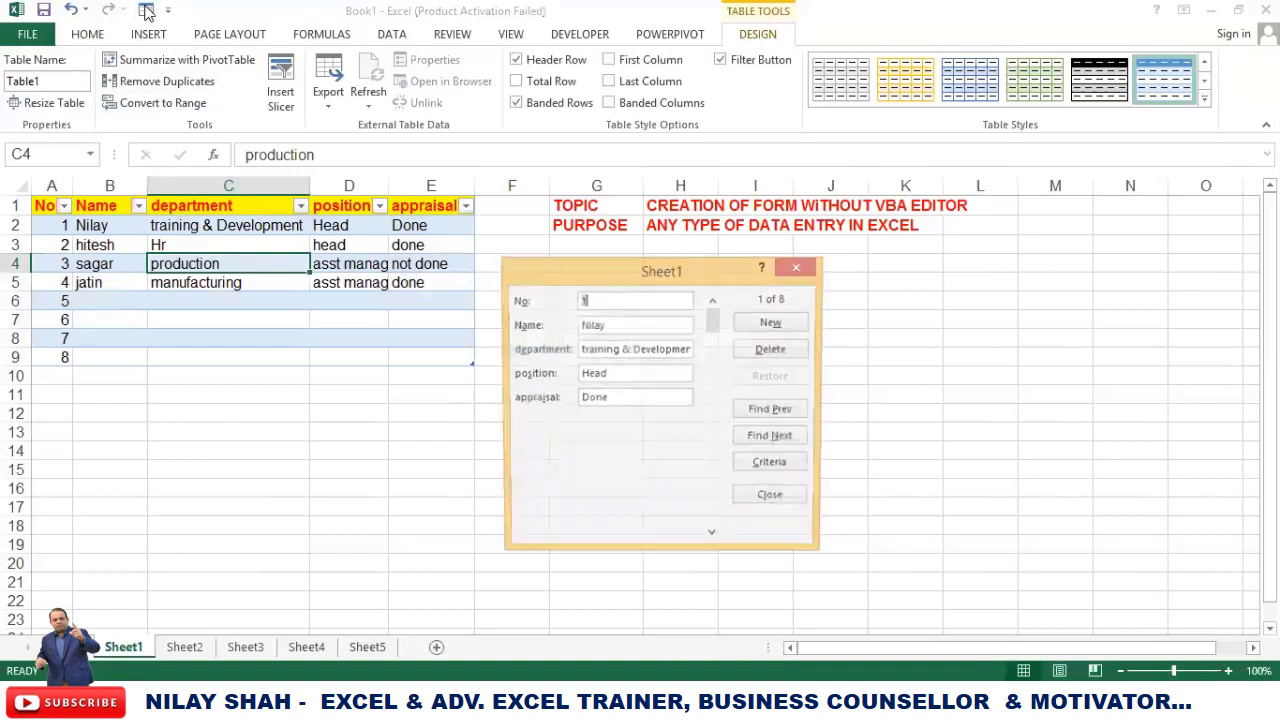
{"action": "left_click", "coordinate": [713, 537]}
{"action": "left_click", "coordinate": [713, 537]}
{"action": "left_click", "coordinate": [713, 537]}
{"action": "left_click", "coordinate": [713, 537]}
{"action": "left_click", "coordinate": [713, 537]}
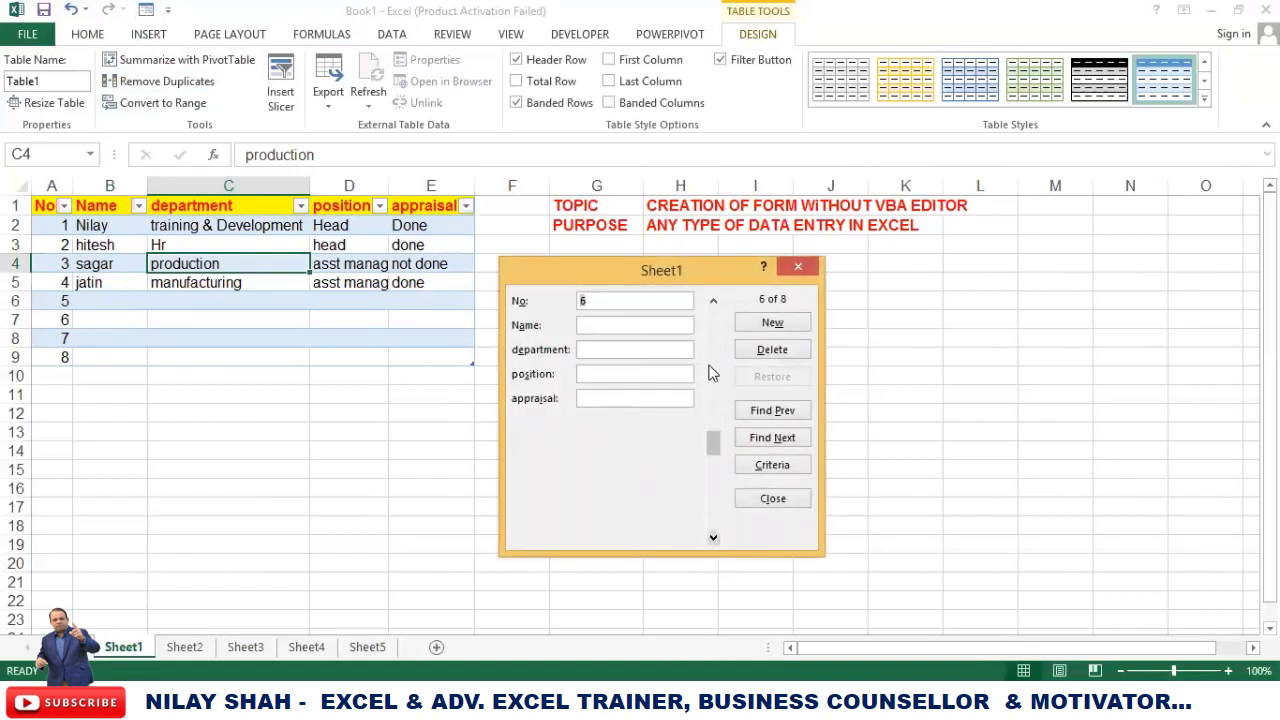
{"action": "left_click", "coordinate": [714, 308]}
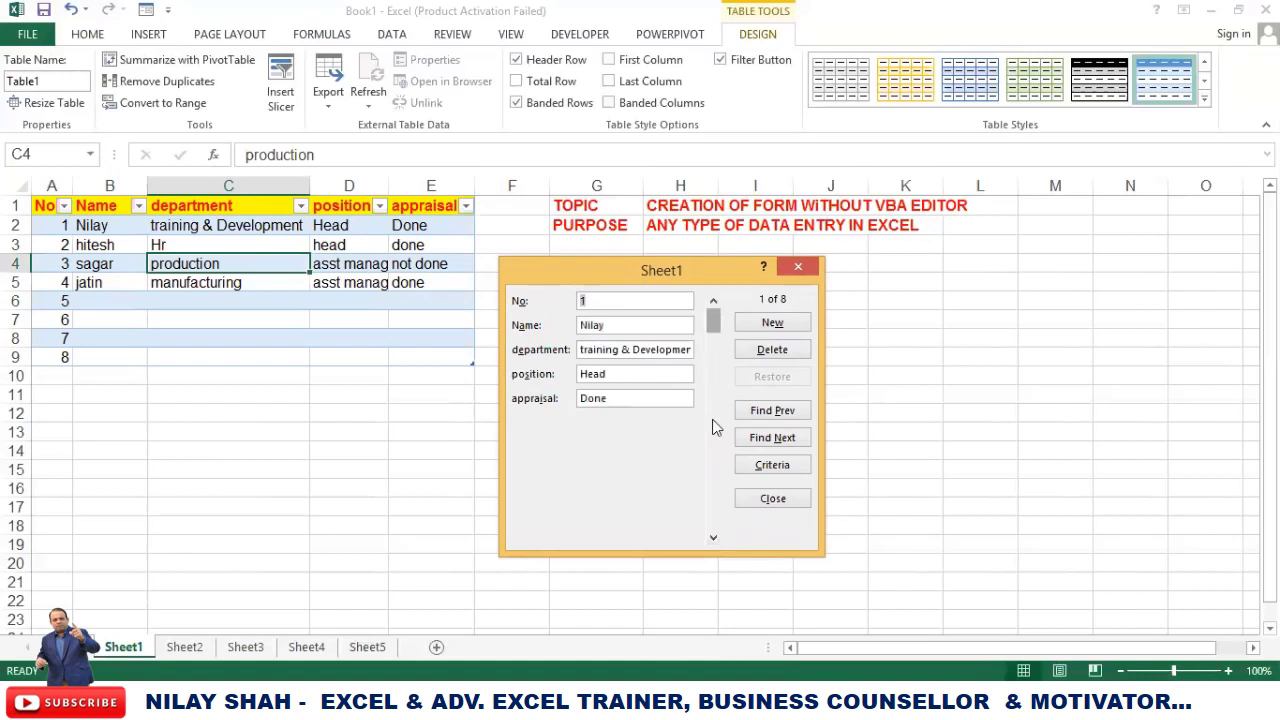
{"action": "left_click", "coordinate": [713, 535]}
{"action": "left_click", "coordinate": [713, 535]}
{"action": "left_click", "coordinate": [713, 535]}
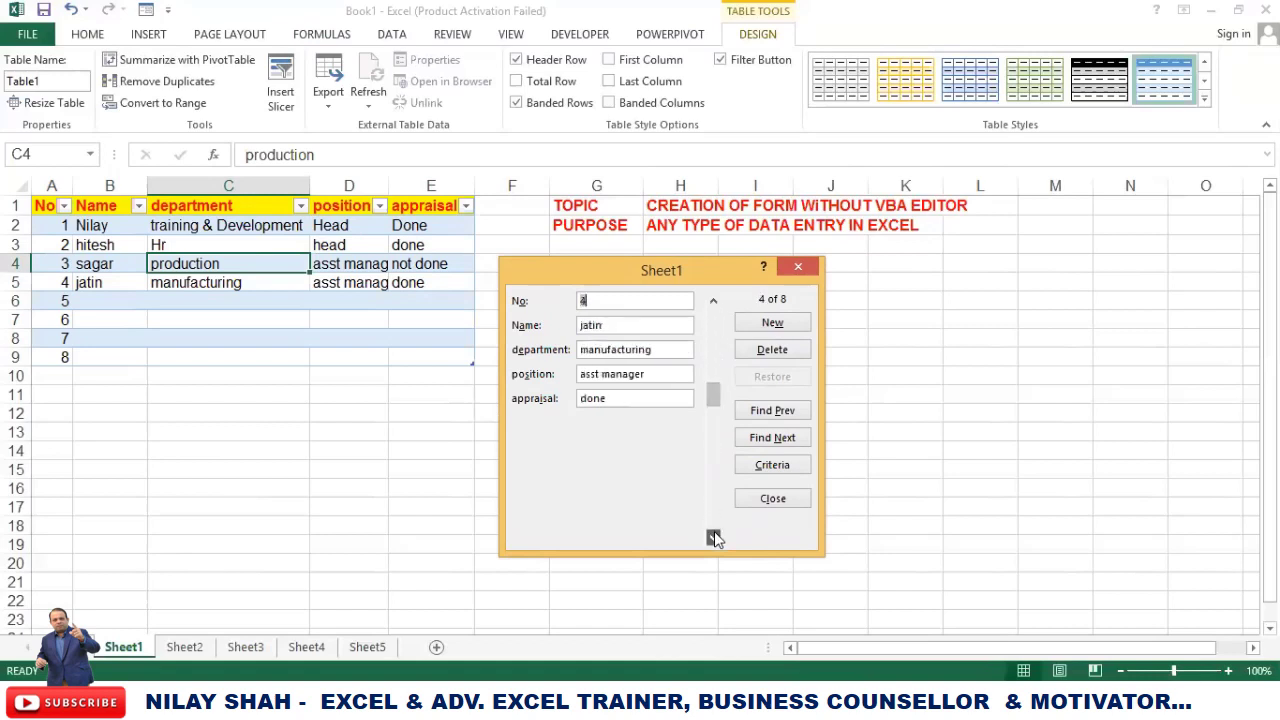
{"action": "left_click", "coordinate": [772, 498]}
{"action": "left_click", "coordinate": [358, 250]}
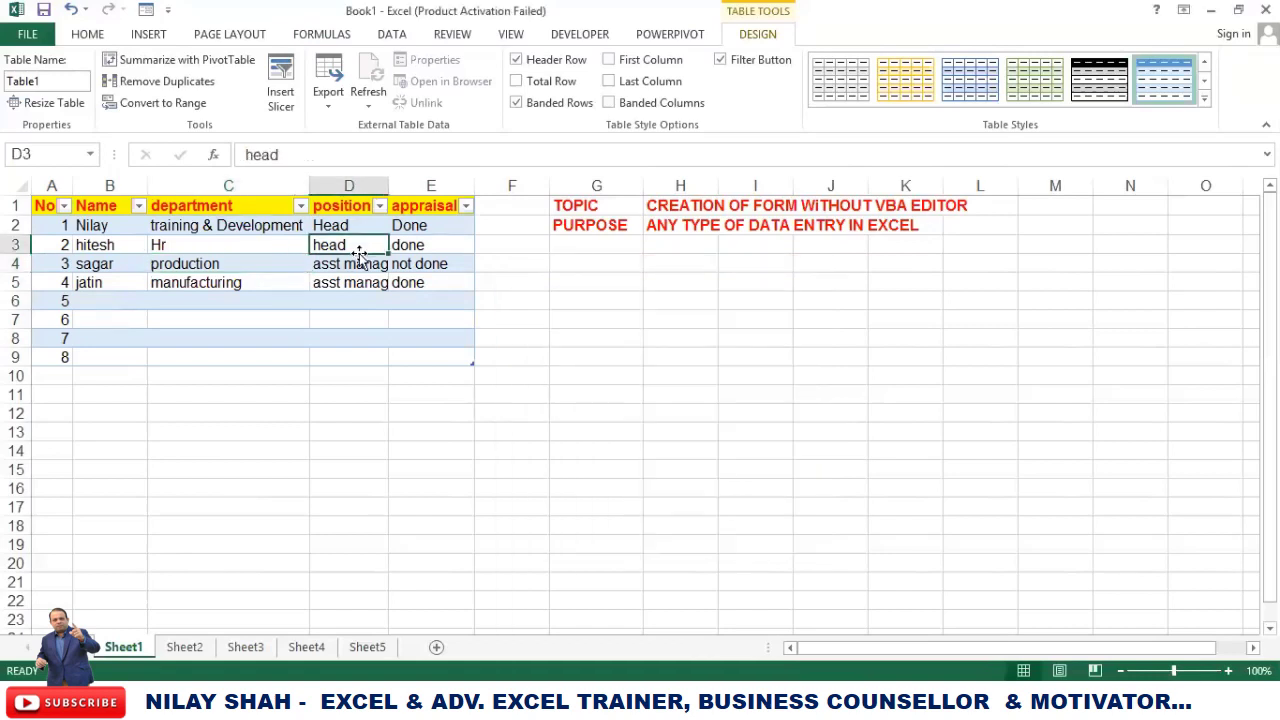
Switch to Sheet2 and examine the total and percentage formulas in the first student's row.
{"action": "left_click", "coordinate": [184, 647]}
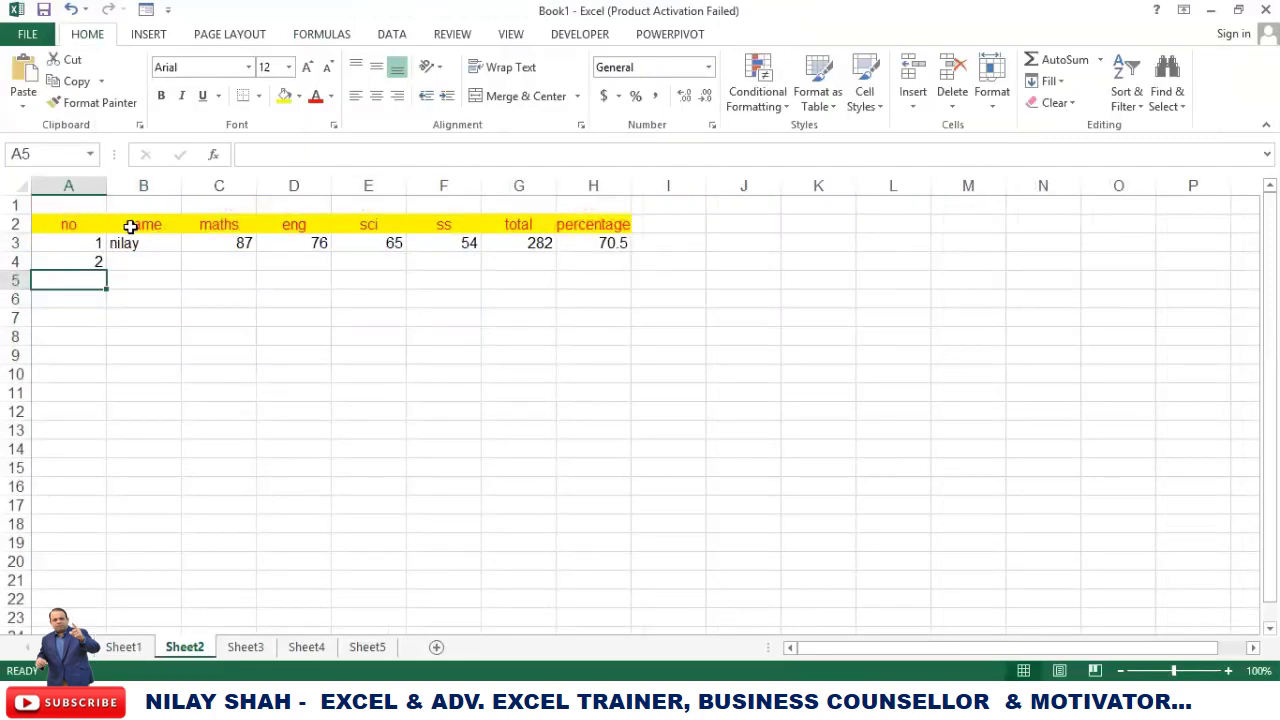
{"action": "left_click", "coordinate": [541, 242]}
{"action": "left_click", "coordinate": [574, 246]}
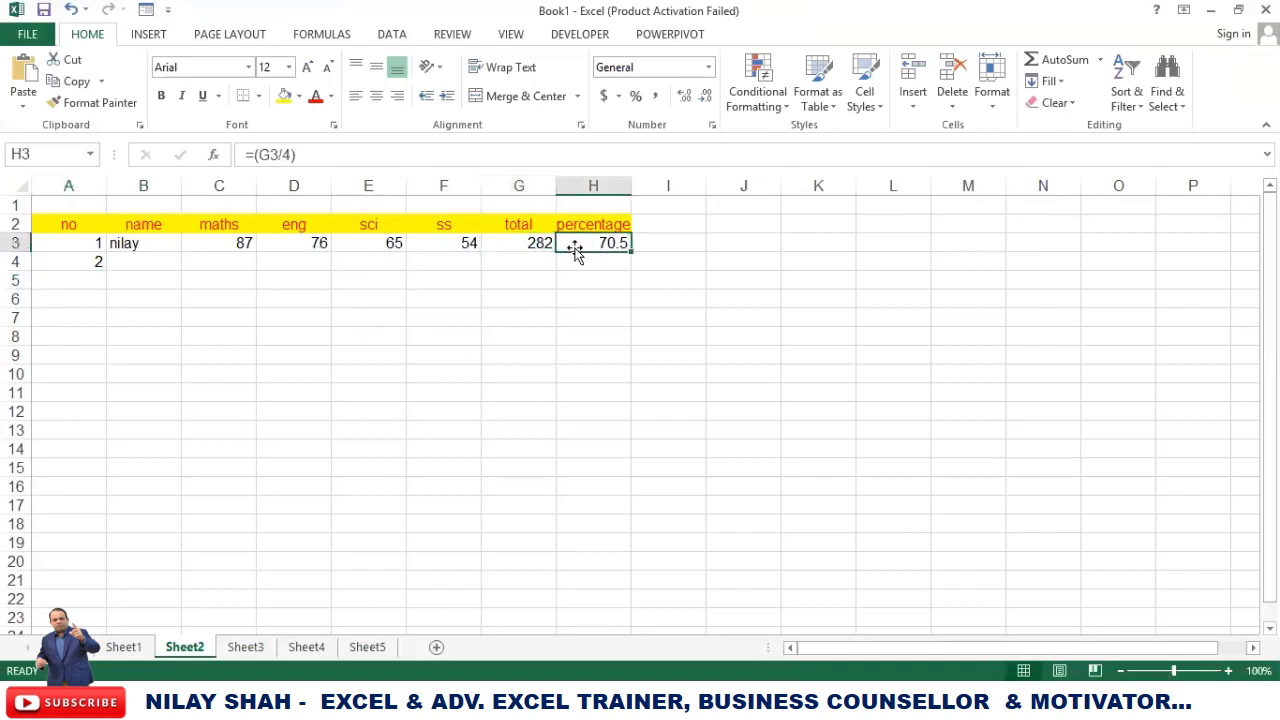
Convert the student marks range A2:H4 into a table with headers.
{"action": "left_click", "coordinate": [138, 228]}
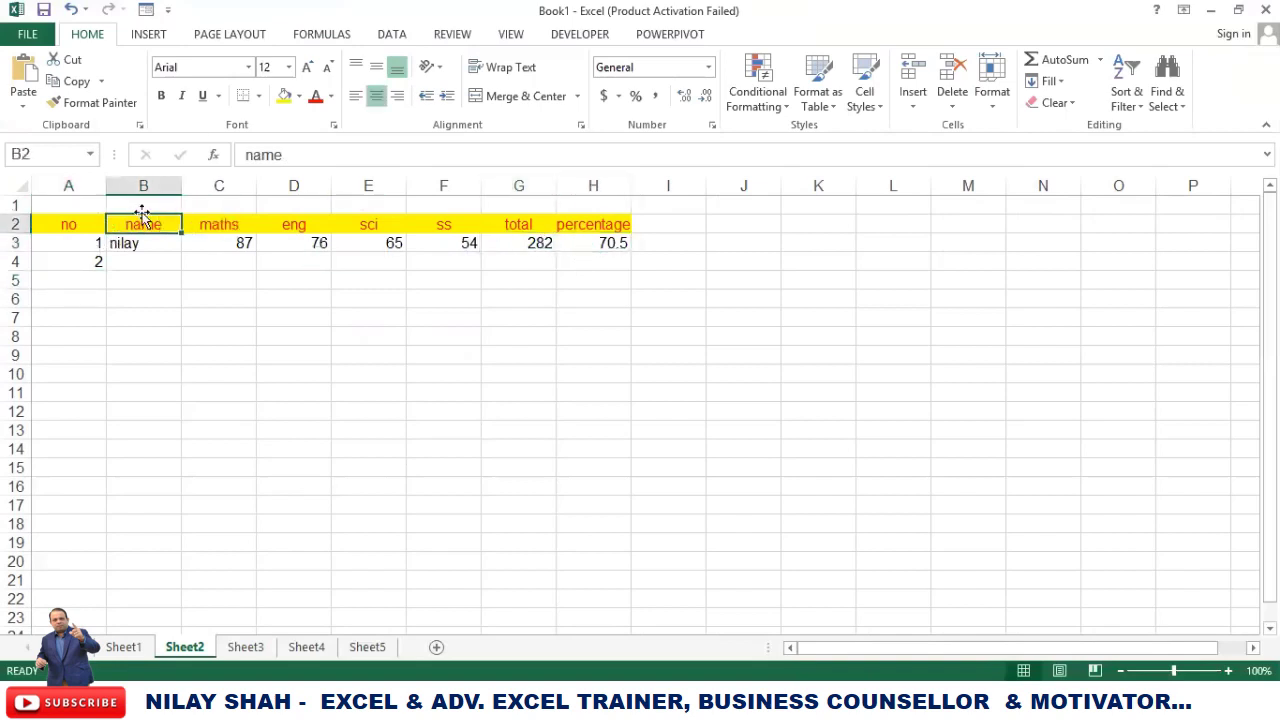
{"action": "left_click", "coordinate": [148, 34]}
{"action": "left_click", "coordinate": [160, 80]}
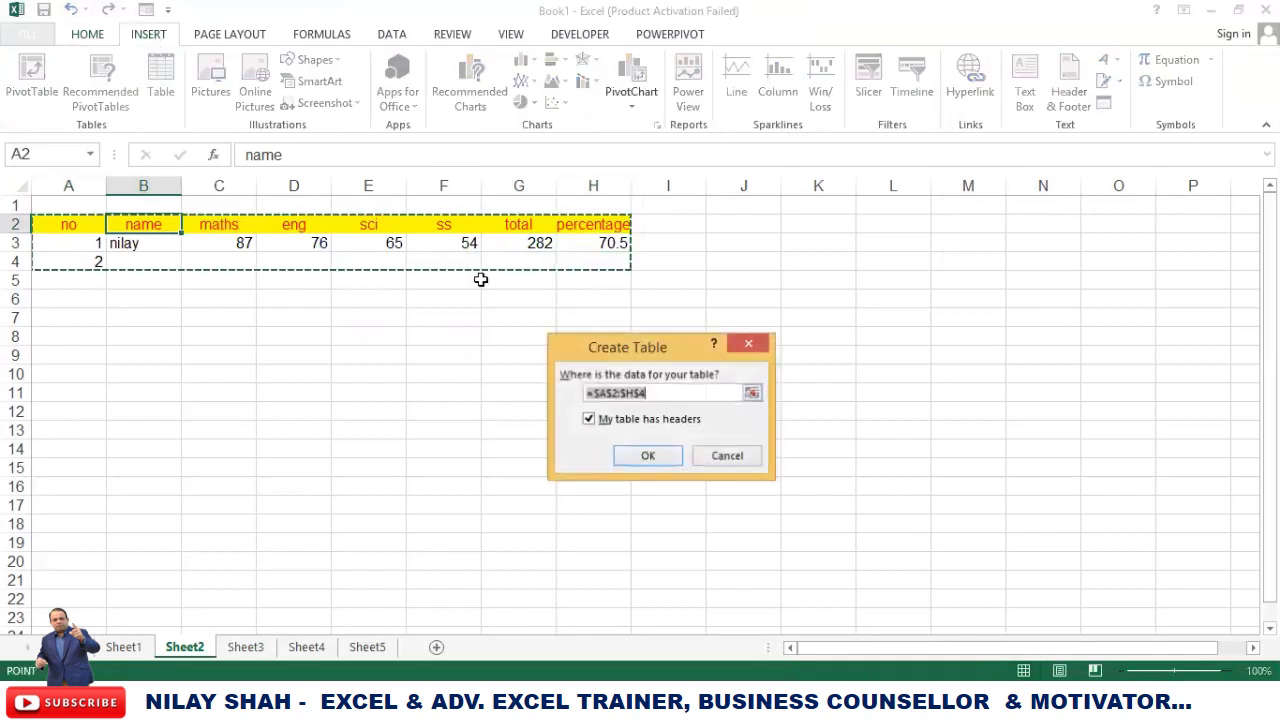
{"action": "left_click", "coordinate": [648, 455]}
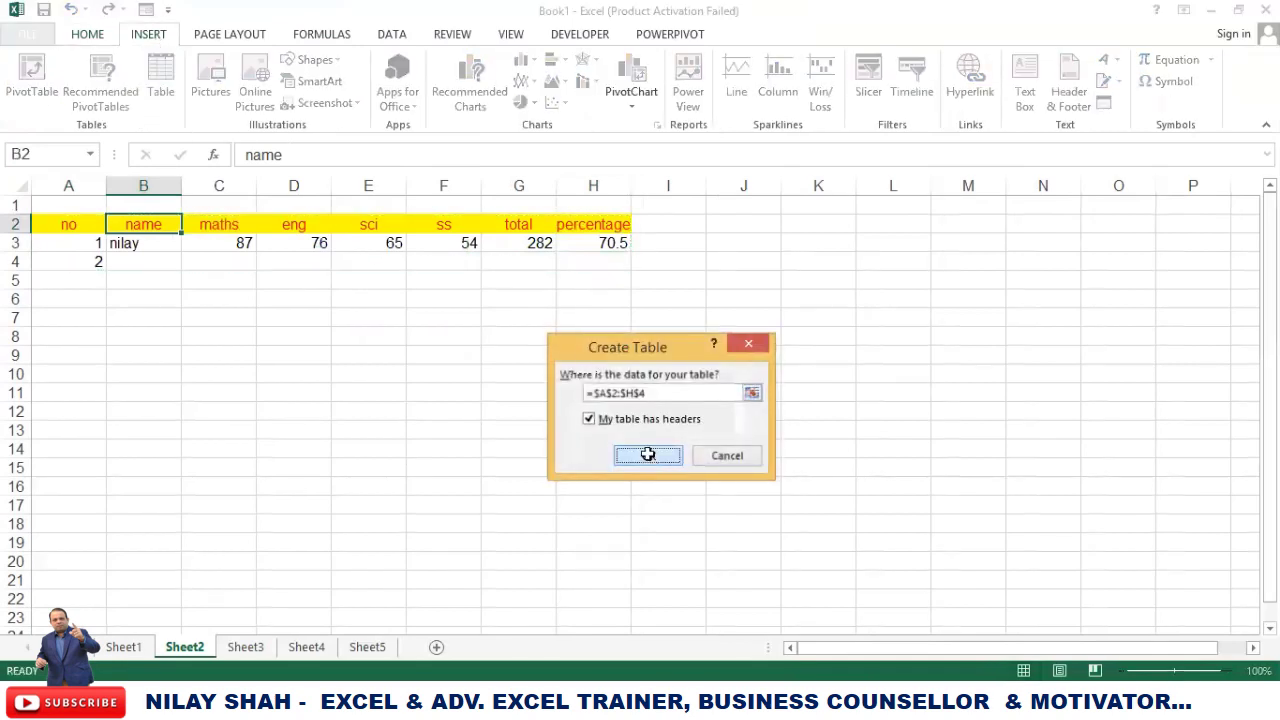
Open the data form for the student marks table and move it clear of the table.
{"action": "left_click", "coordinate": [168, 259]}
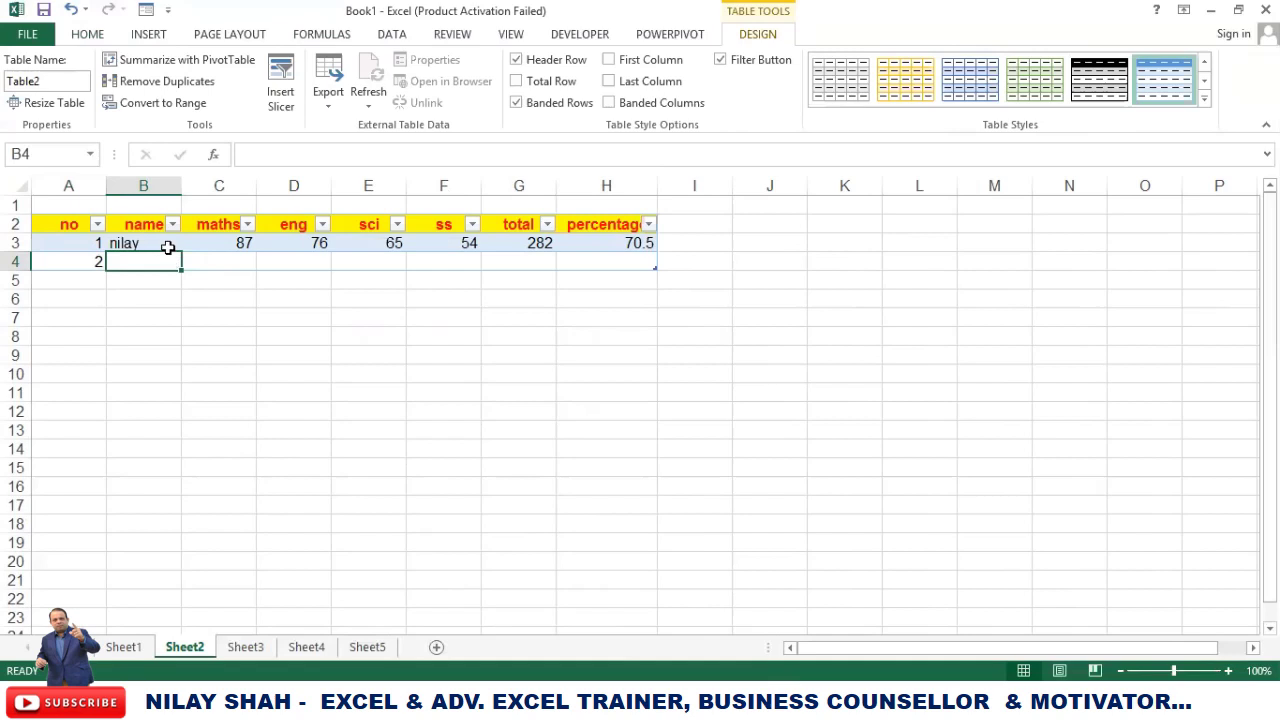
{"action": "left_click", "coordinate": [168, 247]}
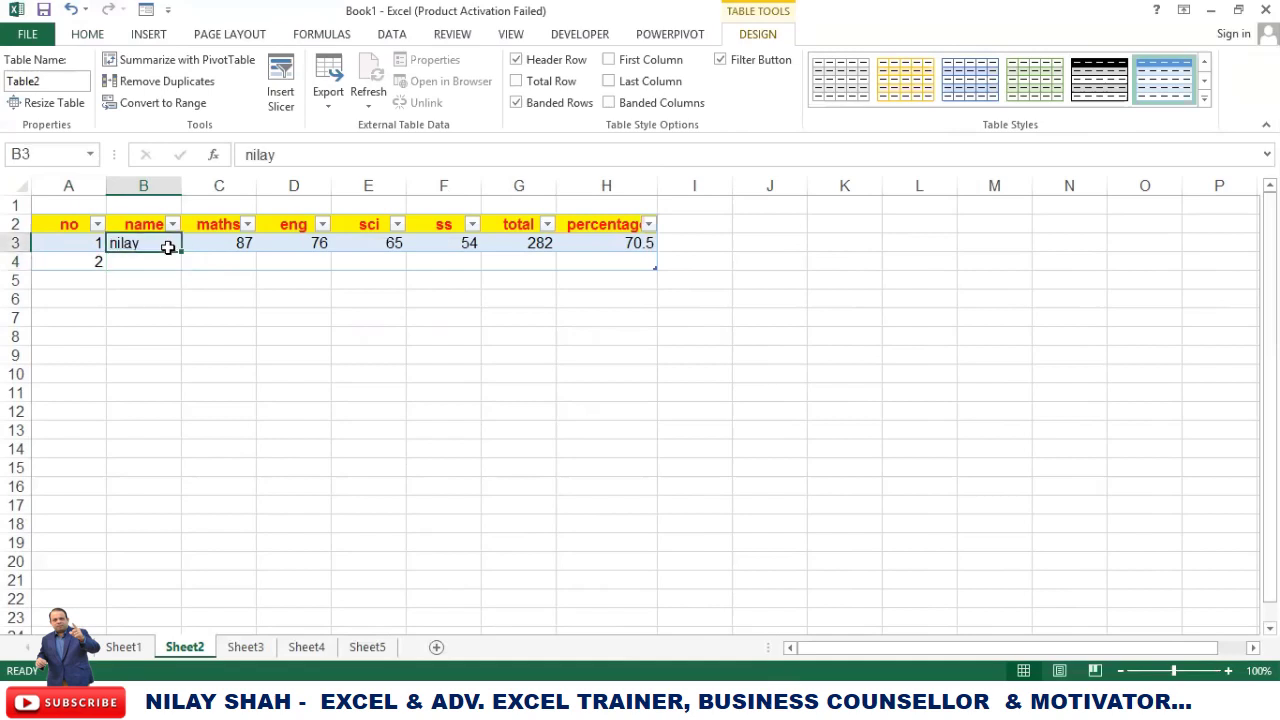
{"action": "left_click", "coordinate": [146, 11]}
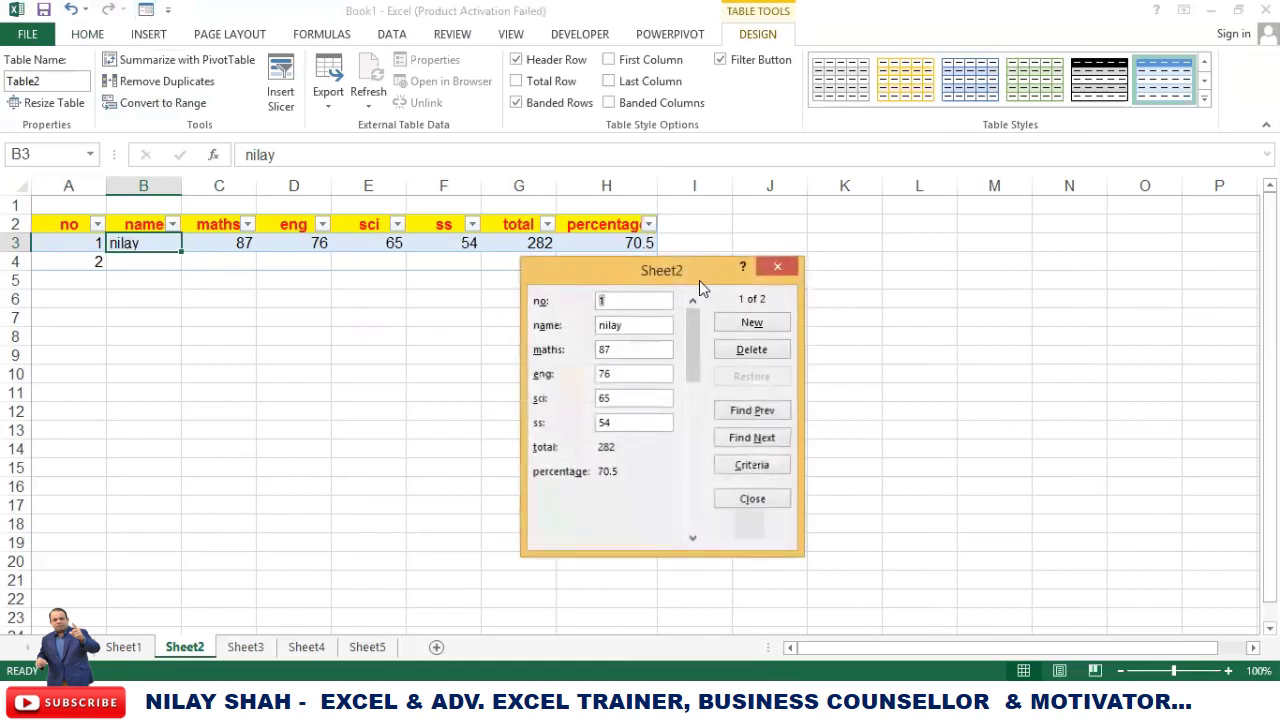
{"action": "left_click_drag", "start_coordinate": [699, 282], "coordinate": [943, 275]}
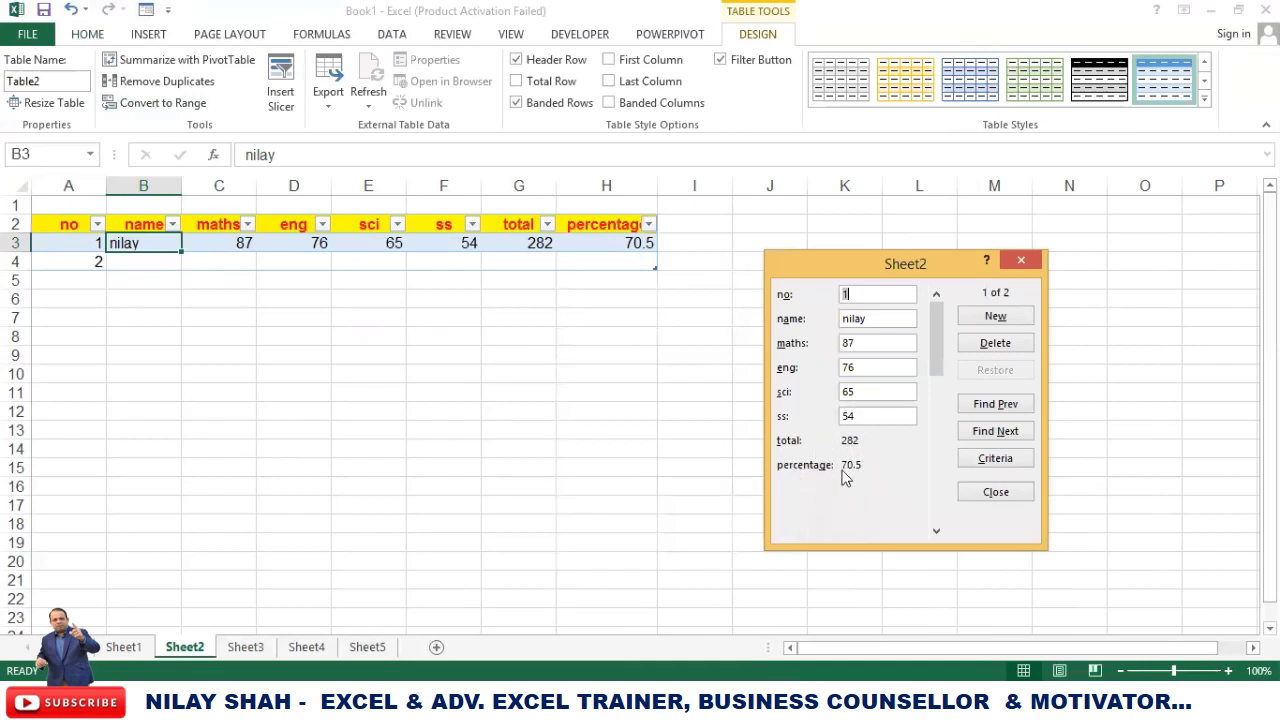
Add a record with no 2, the student's name, maths 65, eng 65, sci 76 and ss 65, leaving total and percentage blank, and close the form.
{"action": "left_click", "coordinate": [1014, 320]}
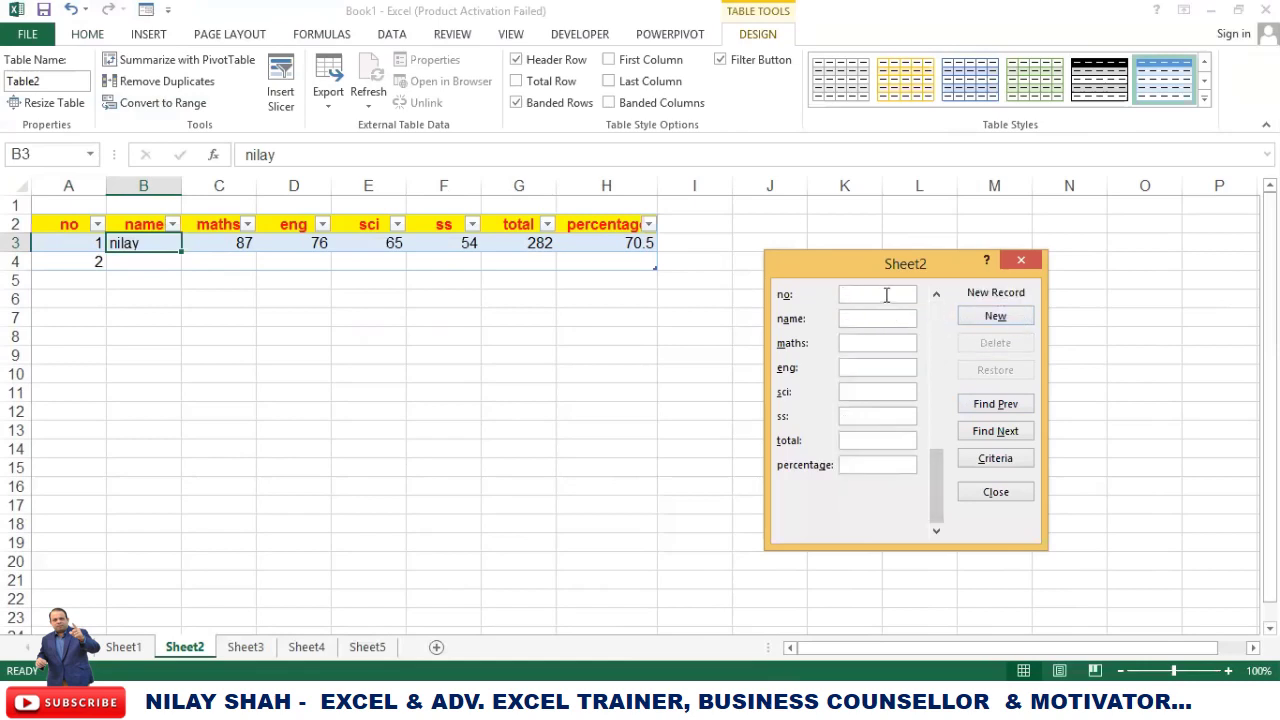
{"action": "type", "text": "2"}
{"action": "key", "text": "Tab"}
{"action": "type", "text": "sagar"}
{"action": "key", "text": "Tab"}
{"action": "type", "text": "65"}
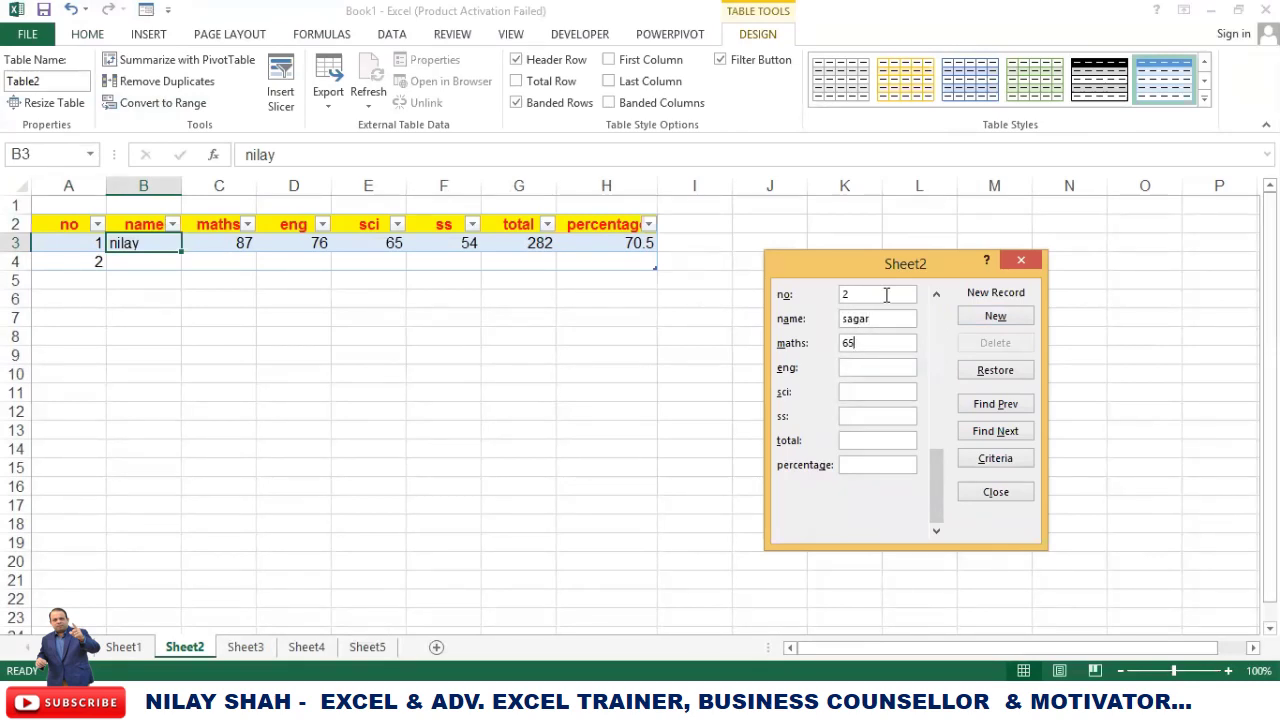
{"action": "key", "text": "Tab"}
{"action": "type", "text": "65"}
{"action": "key", "text": "Tab"}
{"action": "type", "text": "76"}
{"action": "key", "text": "Tab"}
{"action": "type", "text": "65"}
{"action": "key", "text": "Tab"}
{"action": "type", "text": "65"}
{"action": "key", "text": "BackSpace"}
{"action": "key", "text": "BackSpace"}
{"action": "key", "text": "Tab"}
{"action": "key", "text": "Return"}
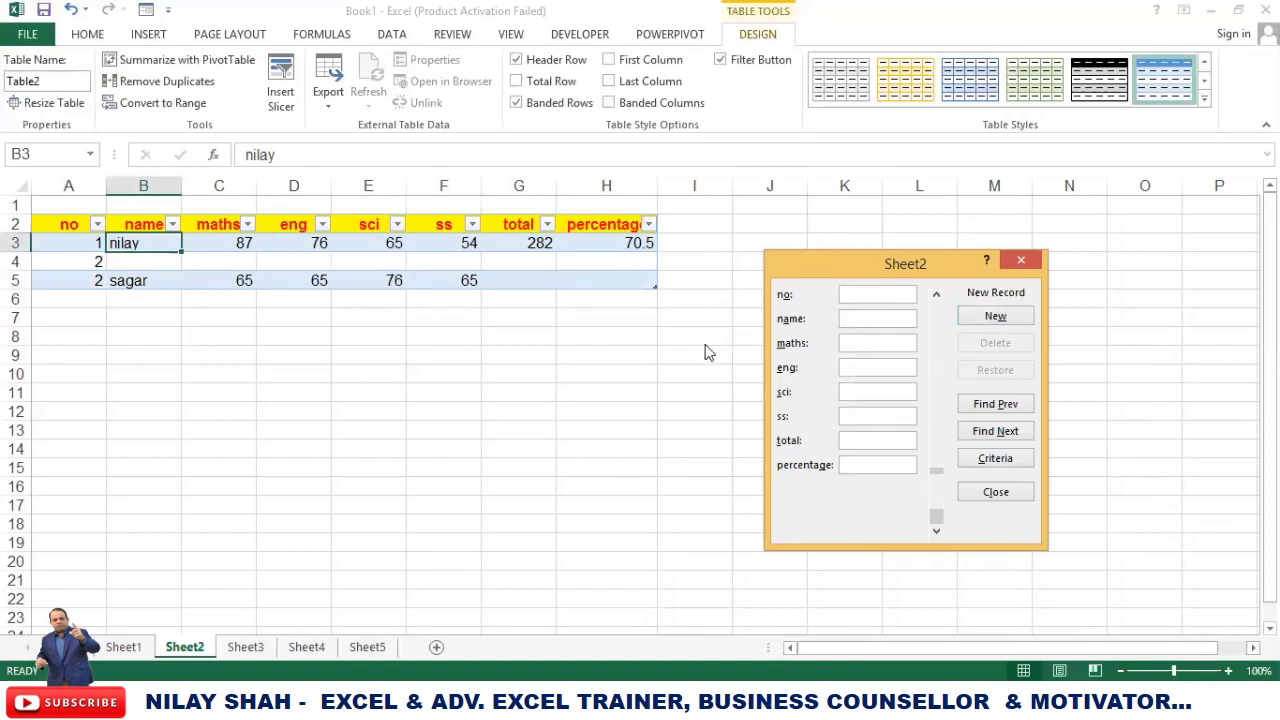
{"action": "left_click", "coordinate": [993, 492]}
{"action": "left_click", "coordinate": [477, 278]}
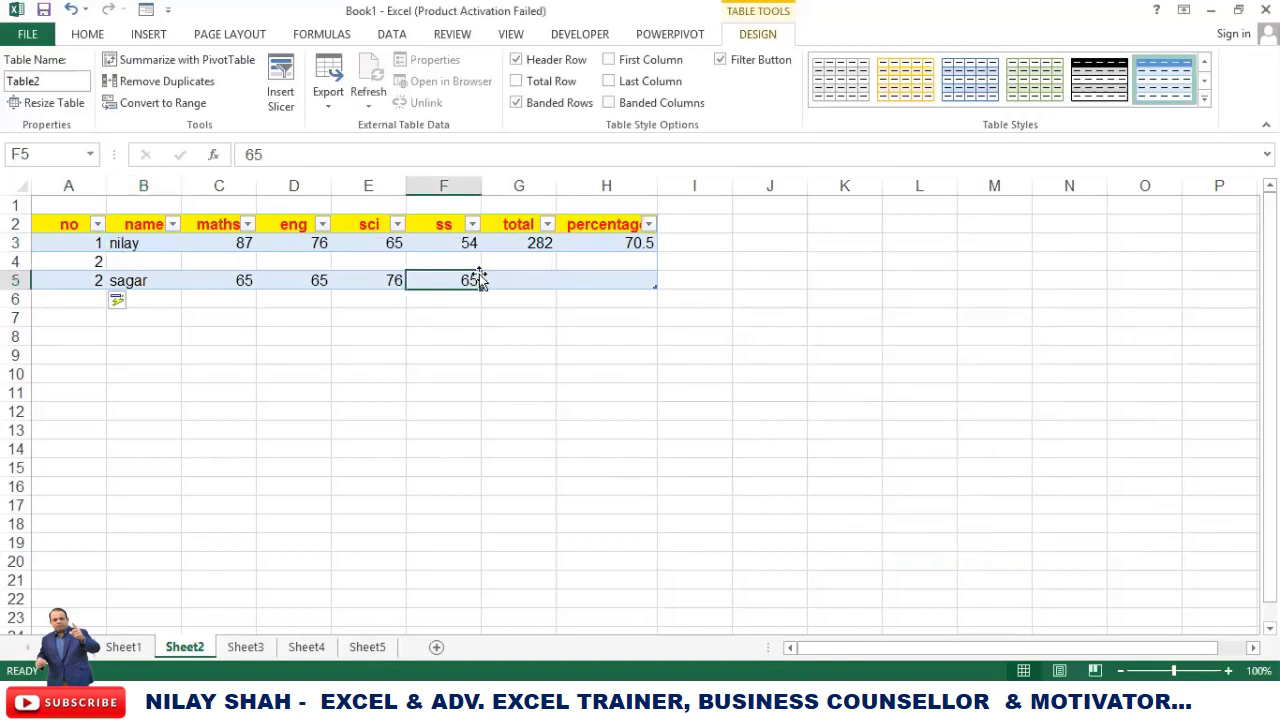